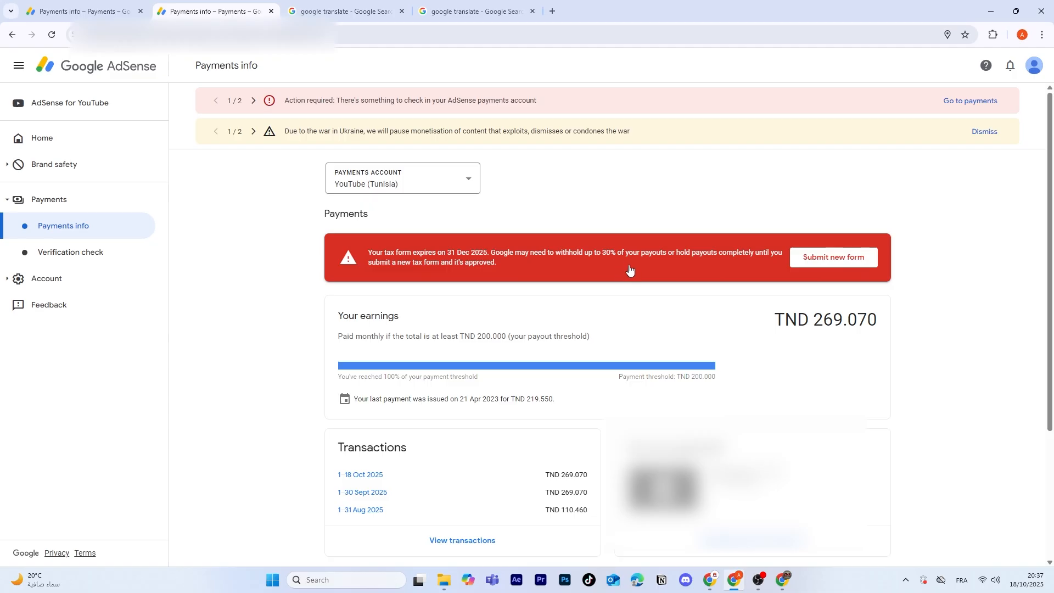
Step: Open the tax info management page from the tax form warning and review the current W-8 BEN form's submission details
{"action": "left_click", "coordinate": [816, 260]}
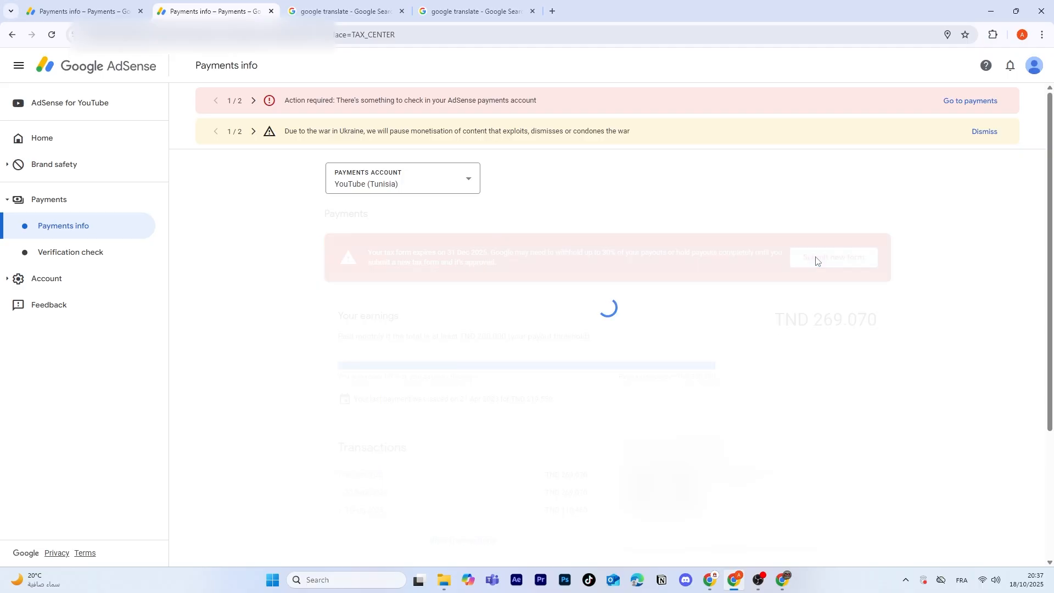
{"action": "scroll", "coordinate": [483, 291], "scroll_direction": "down", "scroll_amount": 2}
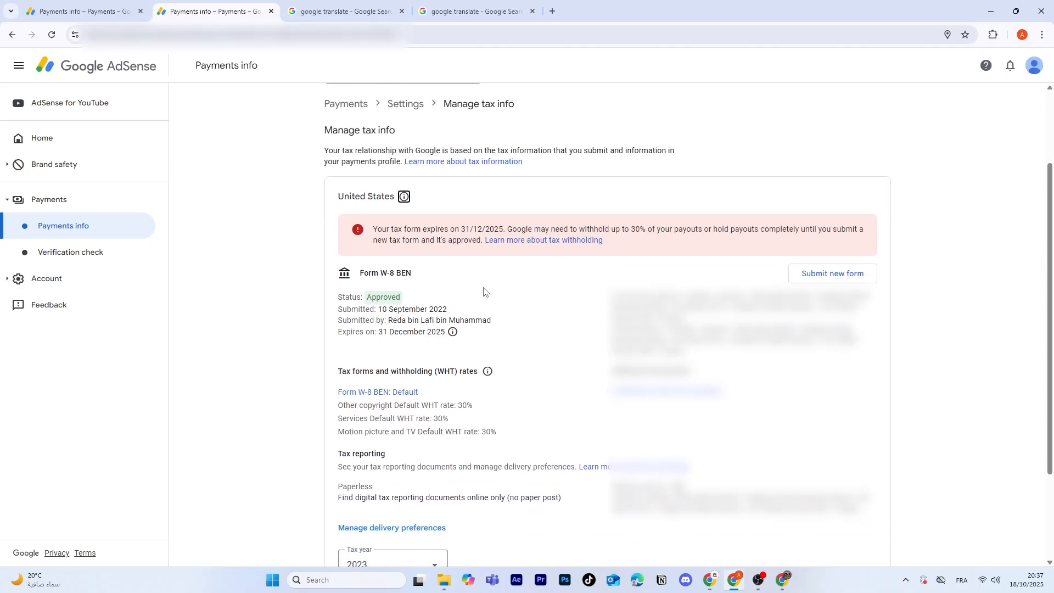
{"action": "left_click_drag", "start_coordinate": [367, 299], "coordinate": [458, 312]}
{"action": "left_click", "coordinate": [413, 299]}
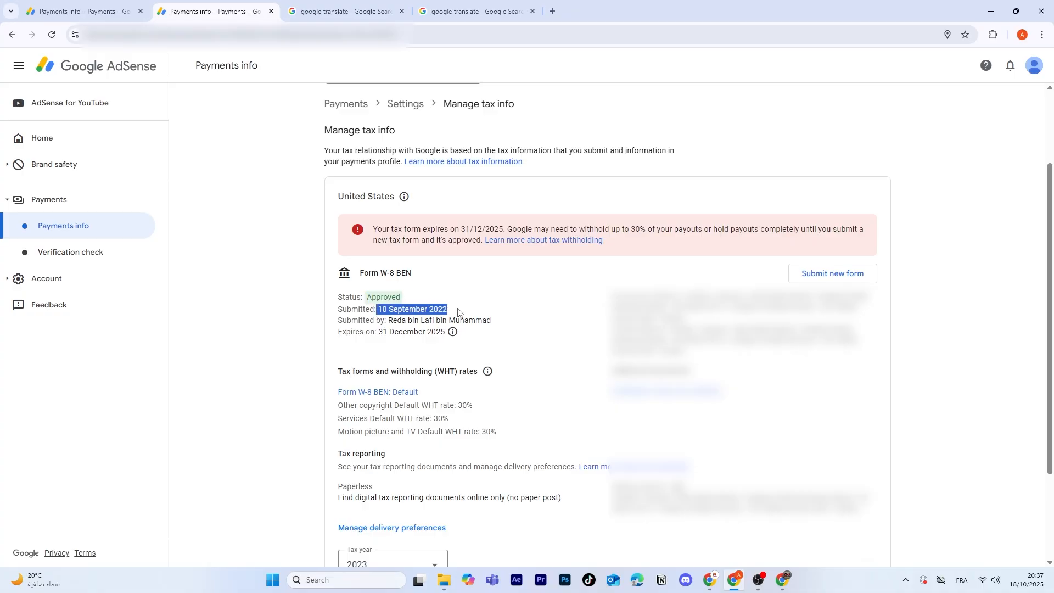
{"action": "left_click", "coordinate": [458, 312]}
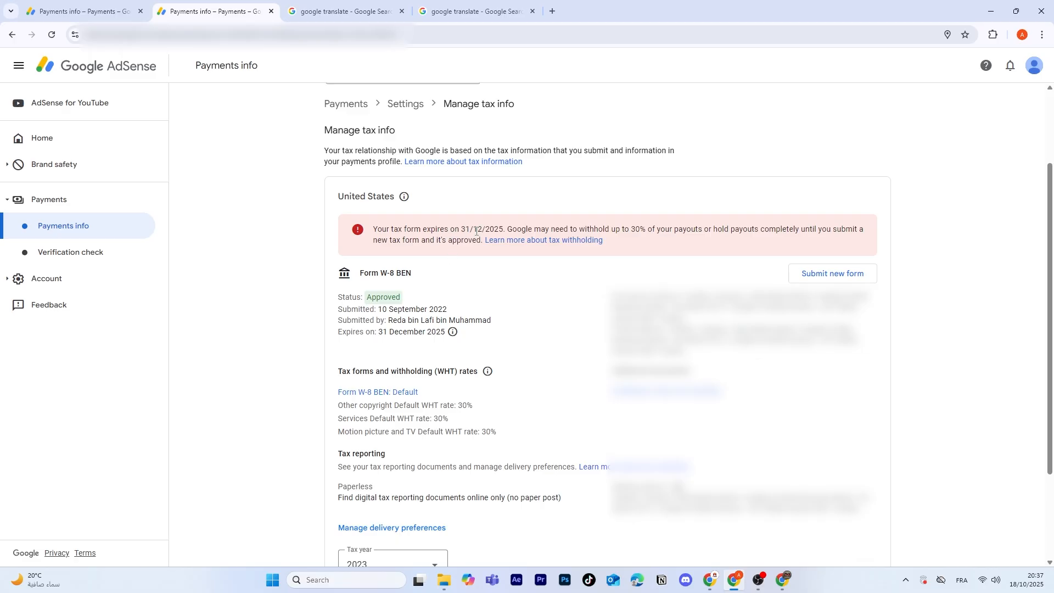
Step: Start submitting a new tax form, accepting the replacement of the previous form and starting the form
{"action": "left_click", "coordinate": [852, 280]}
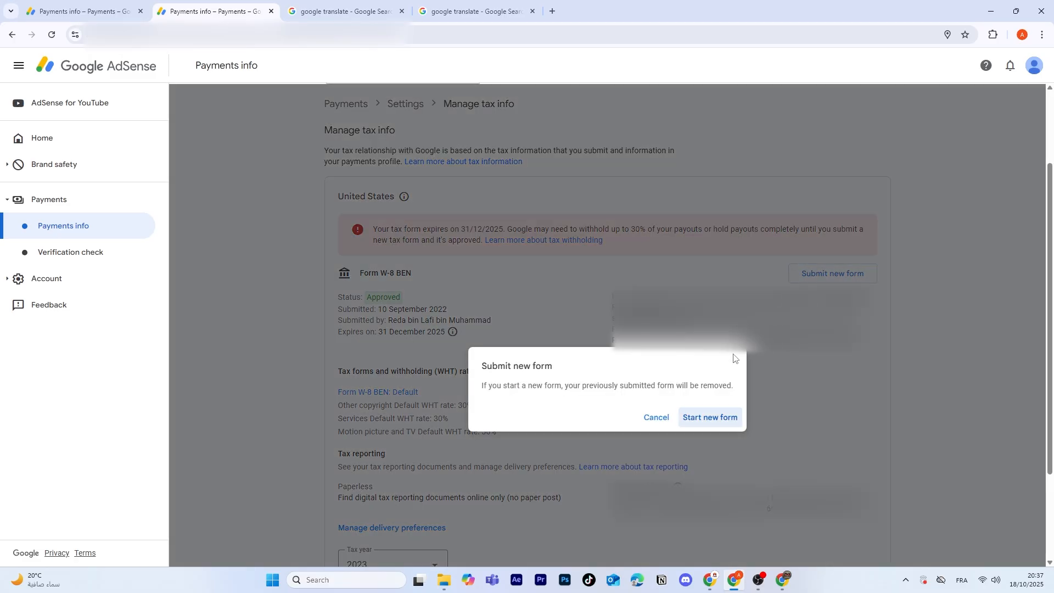
{"action": "left_click", "coordinate": [713, 420]}
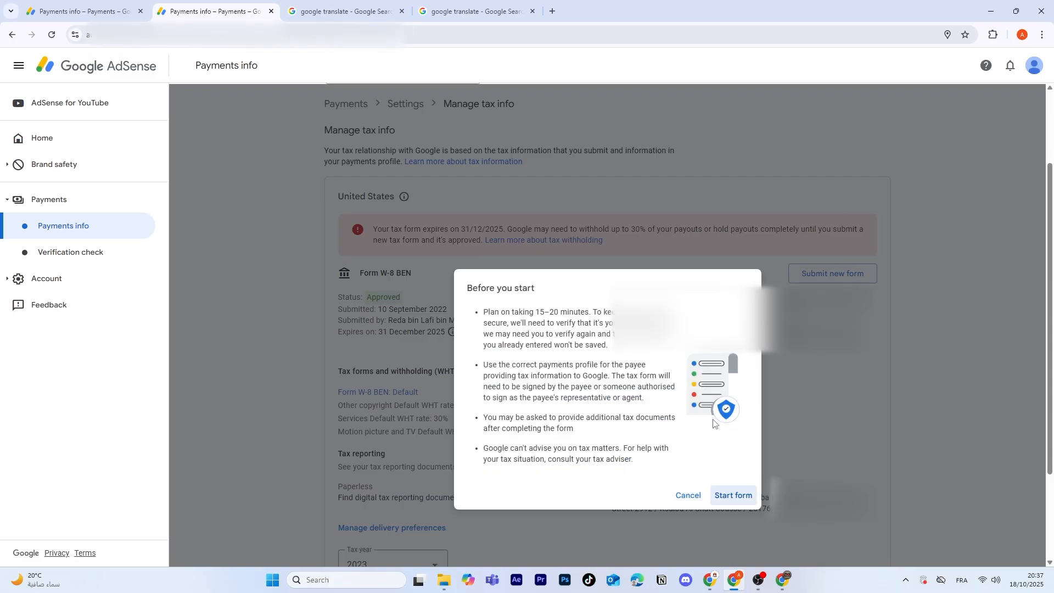
{"action": "left_click", "coordinate": [740, 497]}
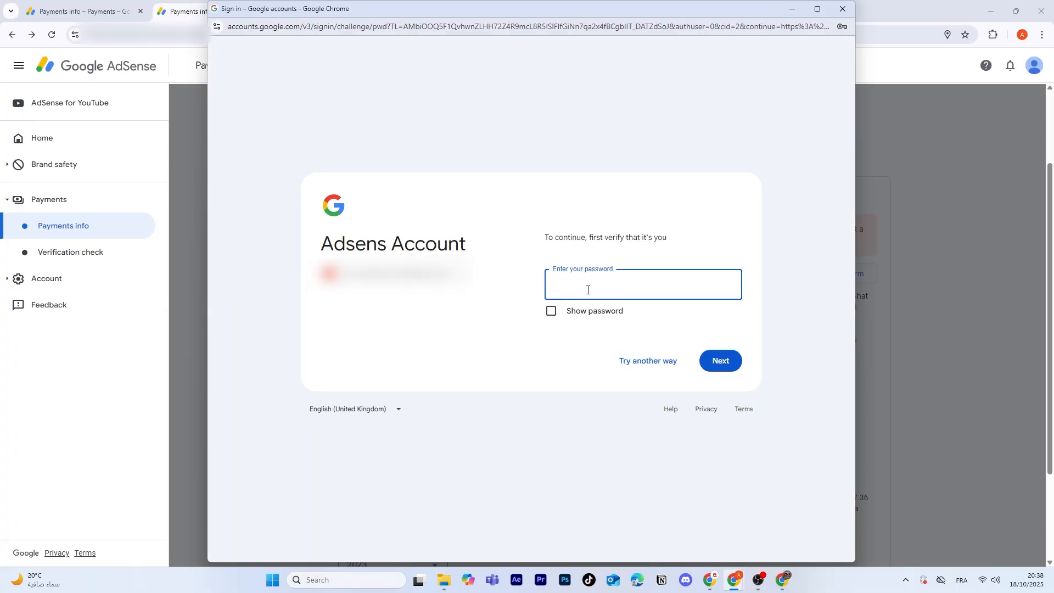
Step: Verify identity by entering the account password and continuing
{"action": "left_click", "coordinate": [587, 290]}
{"action": "left_click", "coordinate": [631, 316]}
{"action": "left_click", "coordinate": [705, 363]}
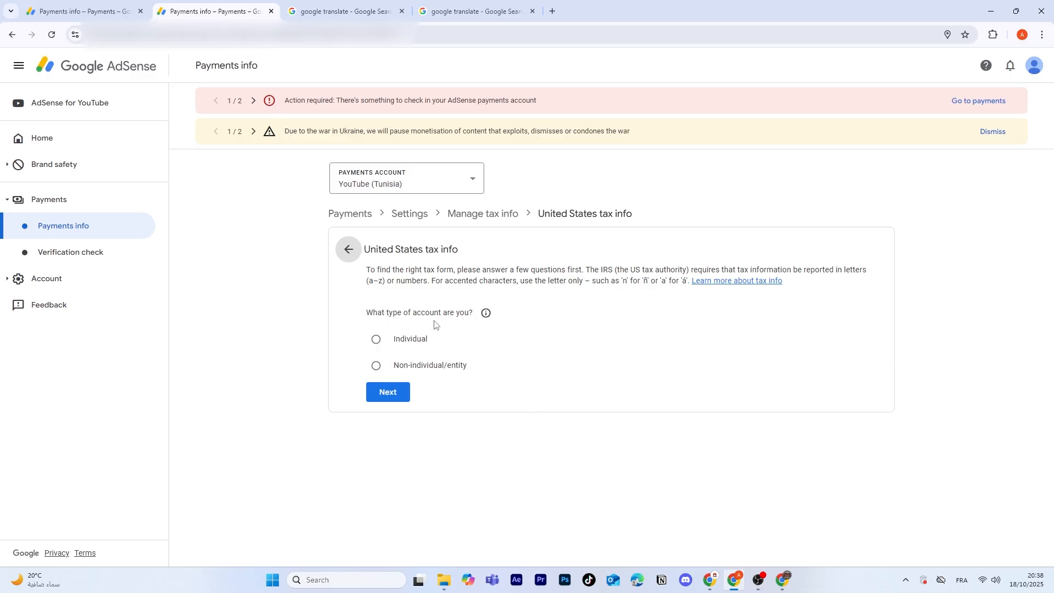
Step: Answer the tax questions as an Individual who is not a citizen or resident of the United States
{"action": "left_click", "coordinate": [379, 341]}
{"action": "left_click", "coordinate": [401, 394]}
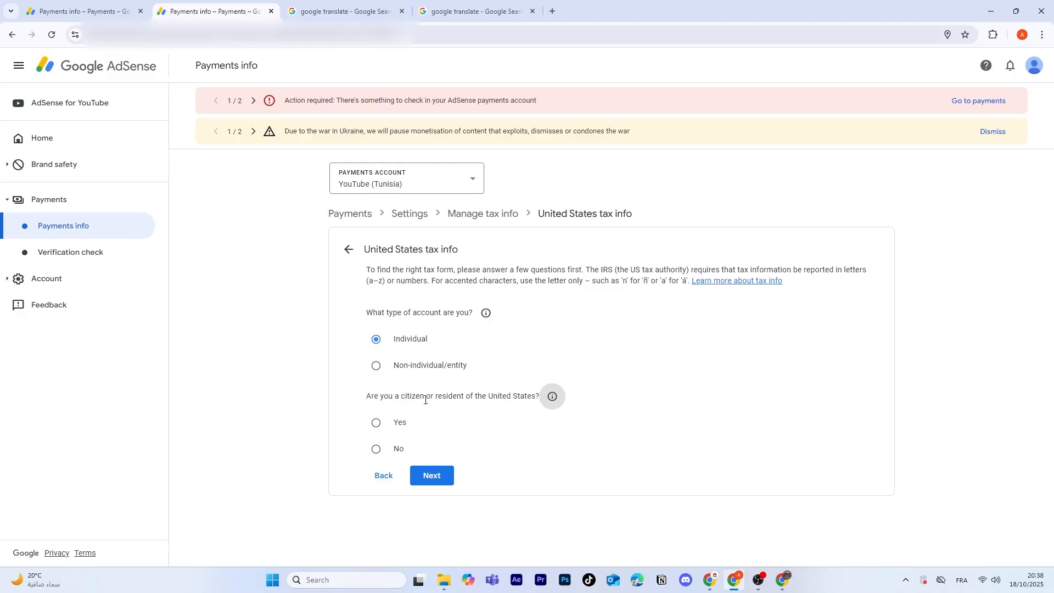
{"action": "left_click", "coordinate": [376, 450]}
{"action": "left_click", "coordinate": [431, 475]}
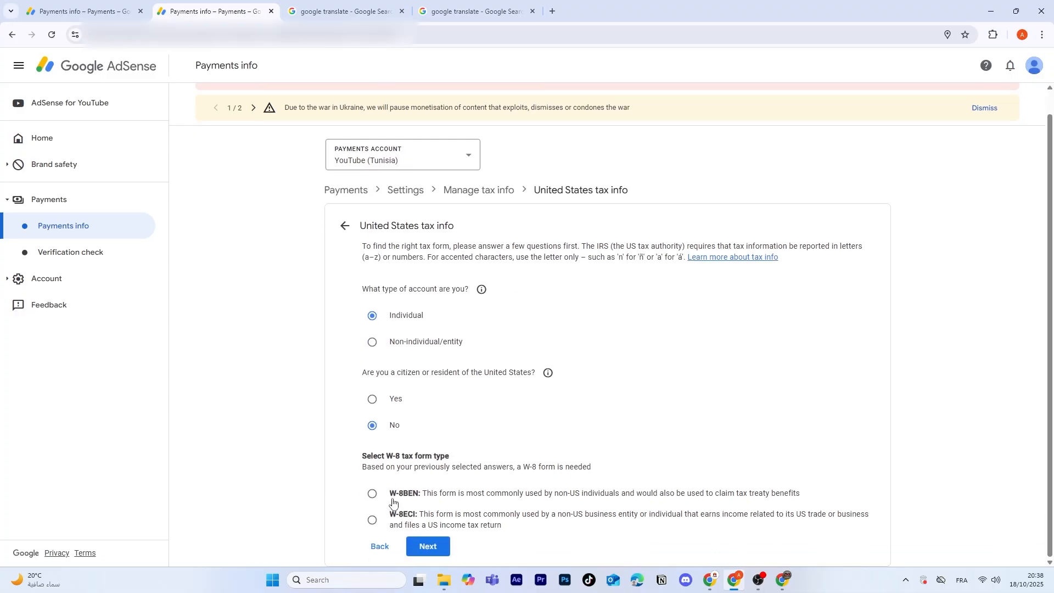
Step: Choose the W-8BEN tax form type and start the W-8BEN form
{"action": "left_click", "coordinate": [375, 499]}
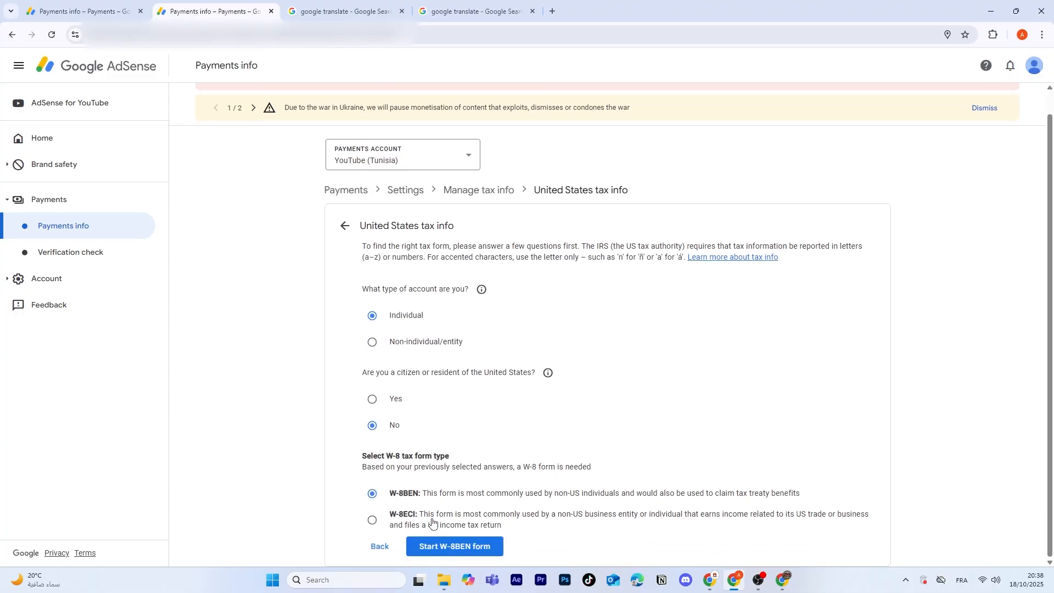
{"action": "left_click", "coordinate": [453, 549]}
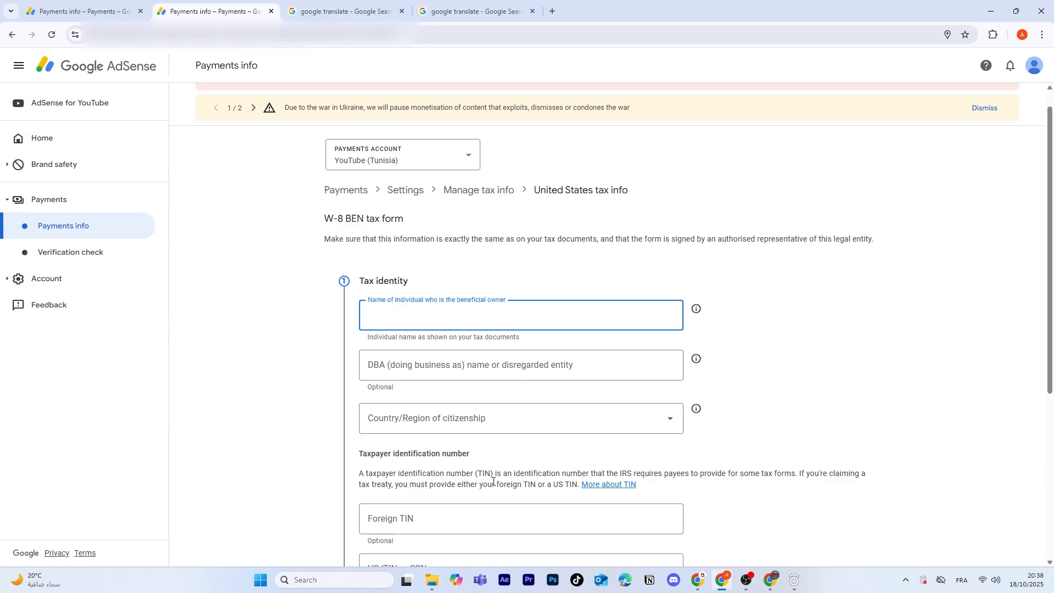
Step: Fill in the beneficial owner's full name using the browser's suggested entry
{"action": "scroll", "coordinate": [573, 319], "scroll_direction": "down", "scroll_amount": 2}
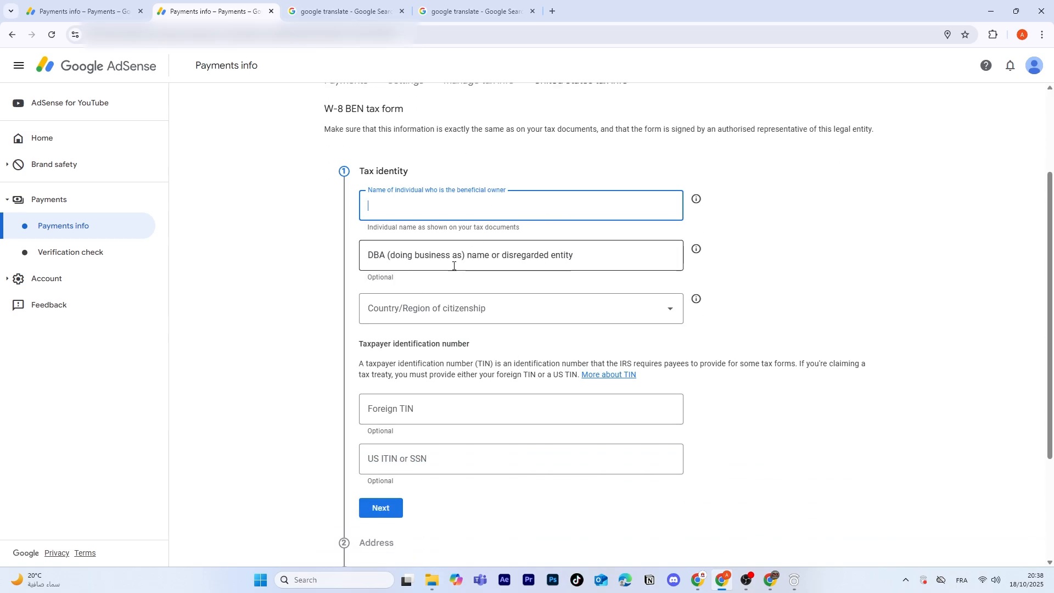
{"action": "left_click", "coordinate": [423, 208]}
{"action": "left_click", "coordinate": [442, 237]}
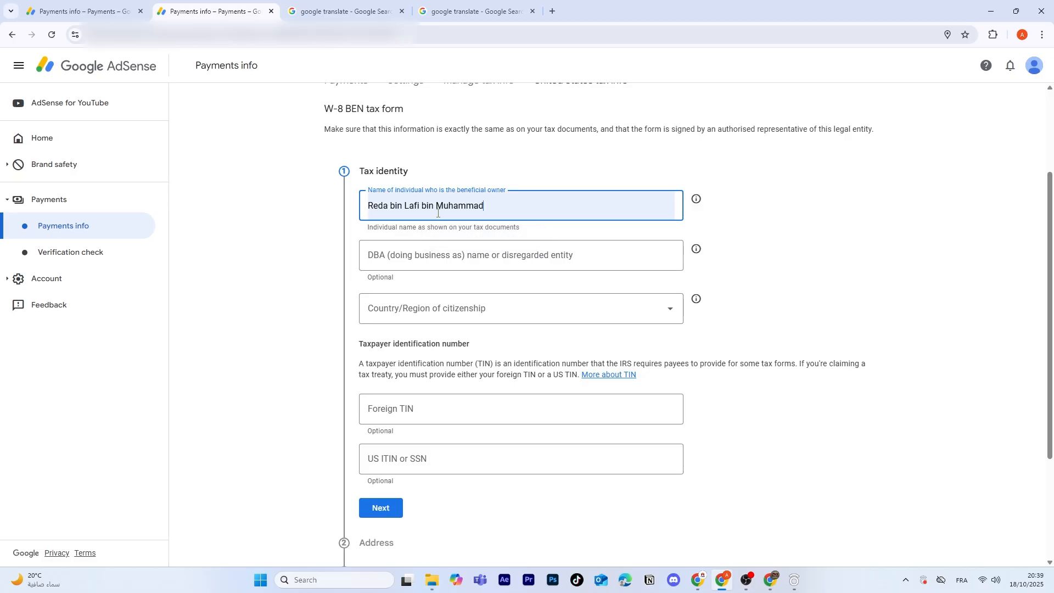
Step: Set the country of citizenship to Tunisia
{"action": "left_click", "coordinate": [464, 311]}
{"action": "scroll", "coordinate": [455, 437], "scroll_direction": "down", "scroll_amount": 20}
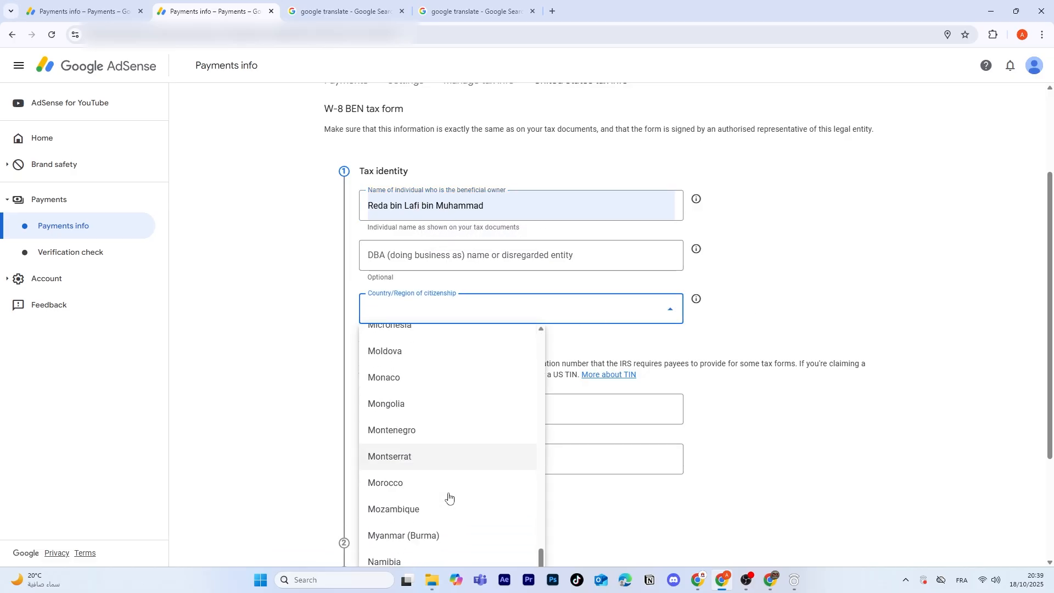
{"action": "scroll", "coordinate": [448, 497], "scroll_direction": "down", "scroll_amount": 10}
{"action": "left_click", "coordinate": [404, 469]}
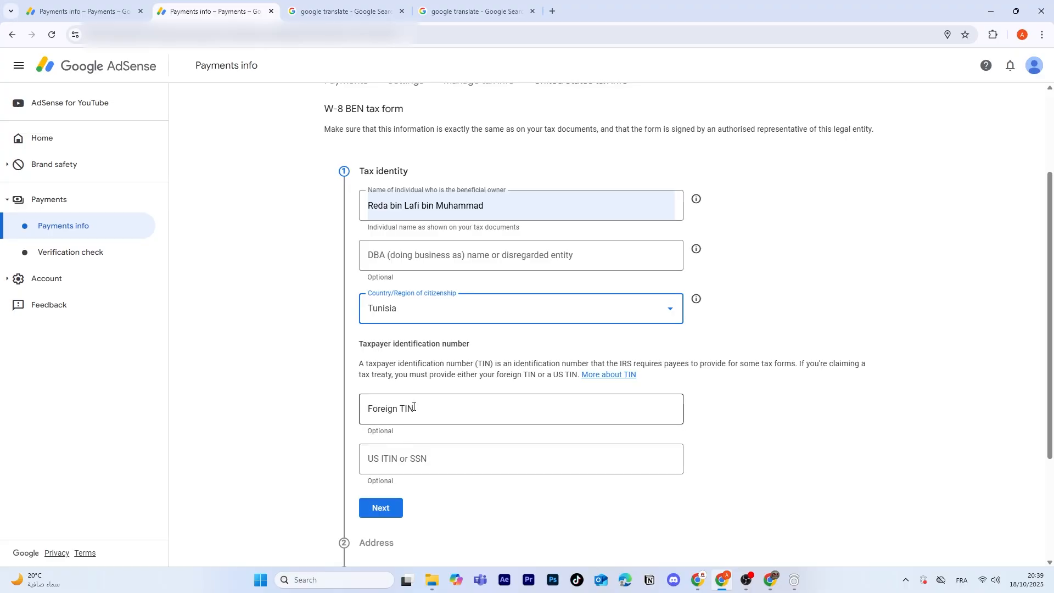
Step: Enter the foreign taxpayer identification number and continue to the address section
{"action": "left_click", "coordinate": [448, 411]}
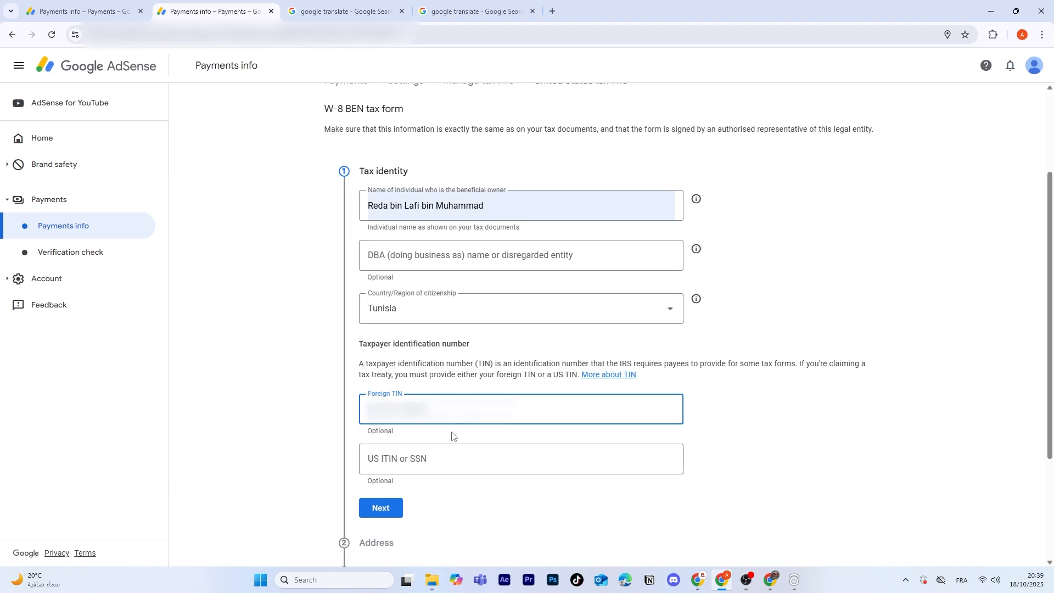
{"action": "left_click", "coordinate": [393, 513]}
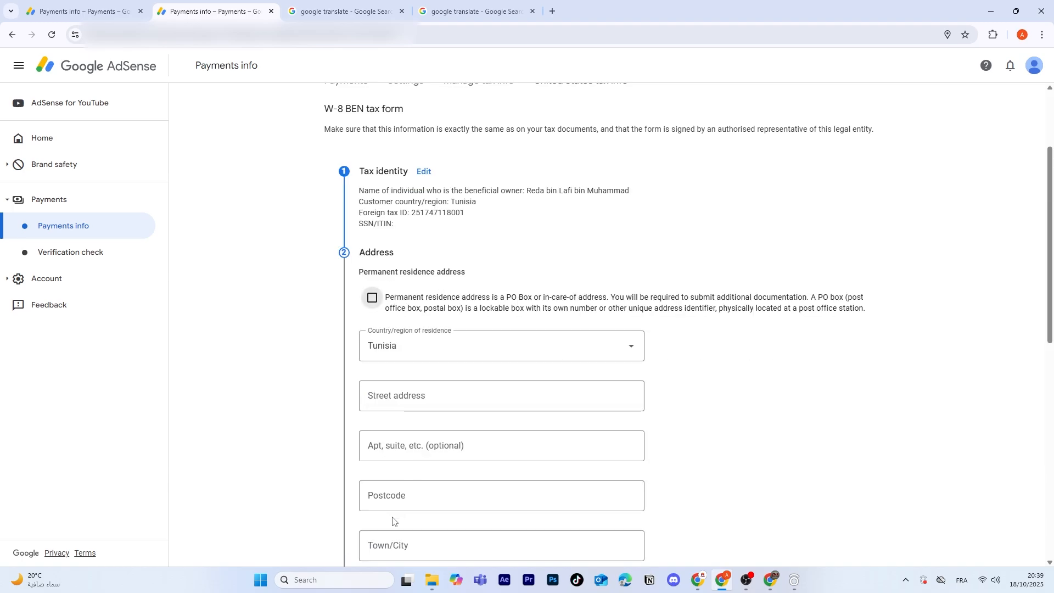
Step: Mark the residence address as a PO box and paste the English street address copied from the Google Translate tab
{"action": "left_click", "coordinate": [371, 303]}
{"action": "scroll", "coordinate": [456, 351], "scroll_direction": "down", "scroll_amount": 2}
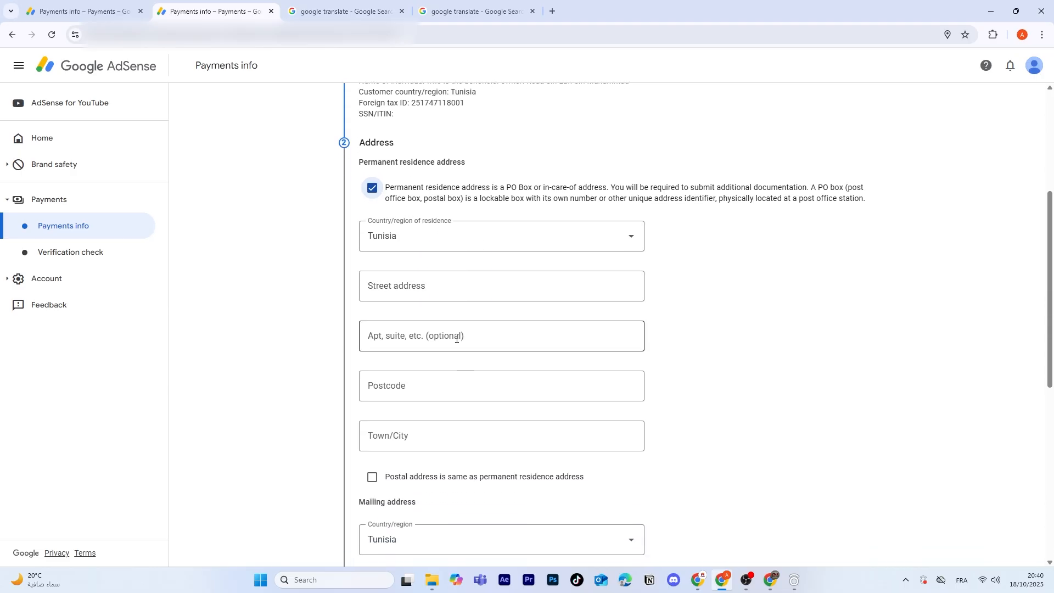
{"action": "left_click", "coordinate": [447, 287]}
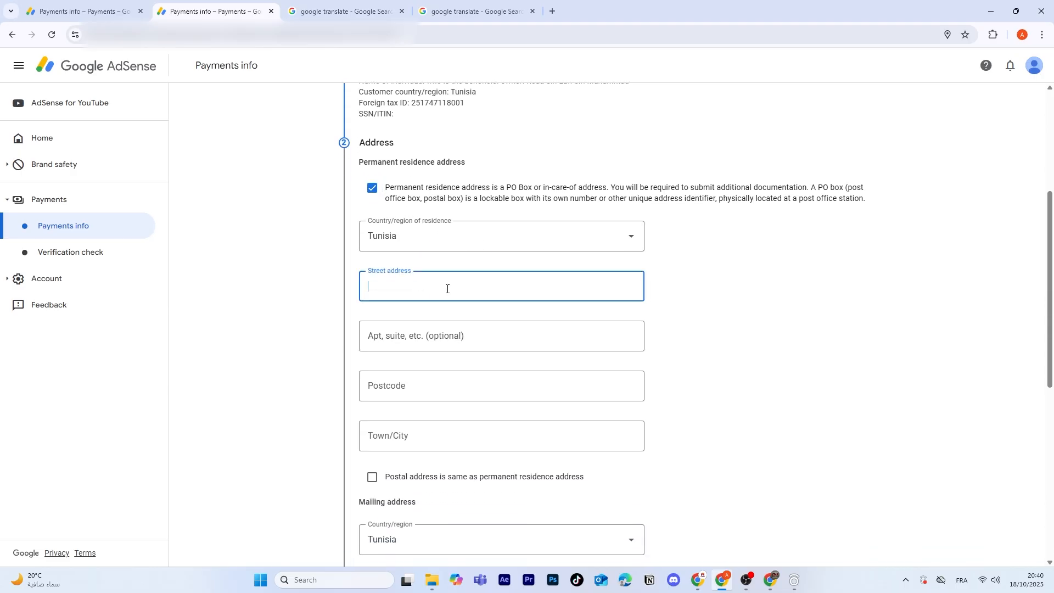
{"action": "left_click", "coordinate": [354, 2]}
{"action": "left_click", "coordinate": [336, 286]}
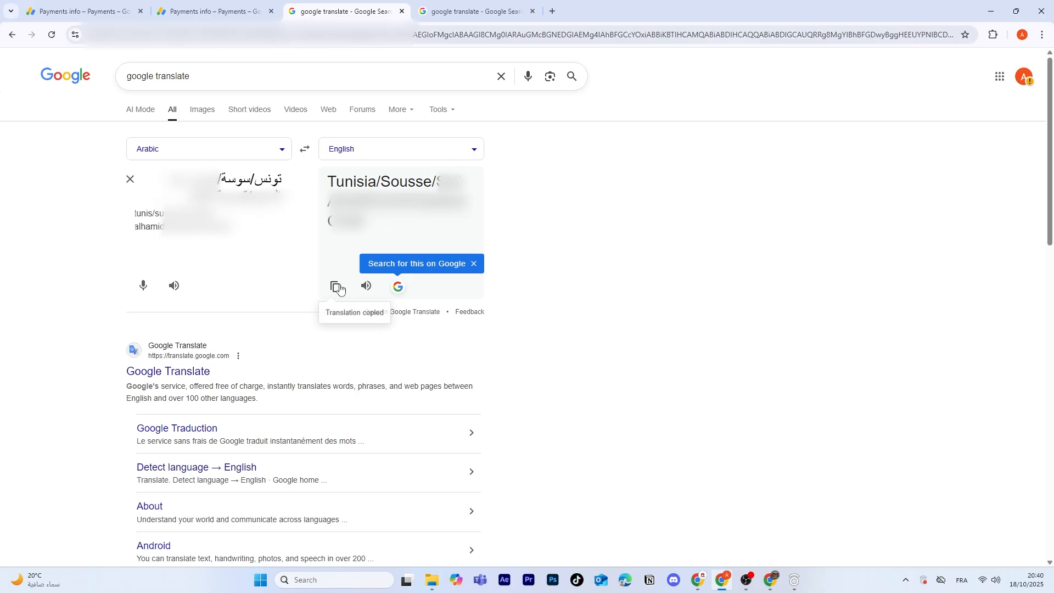
{"action": "left_click", "coordinate": [263, 3]}
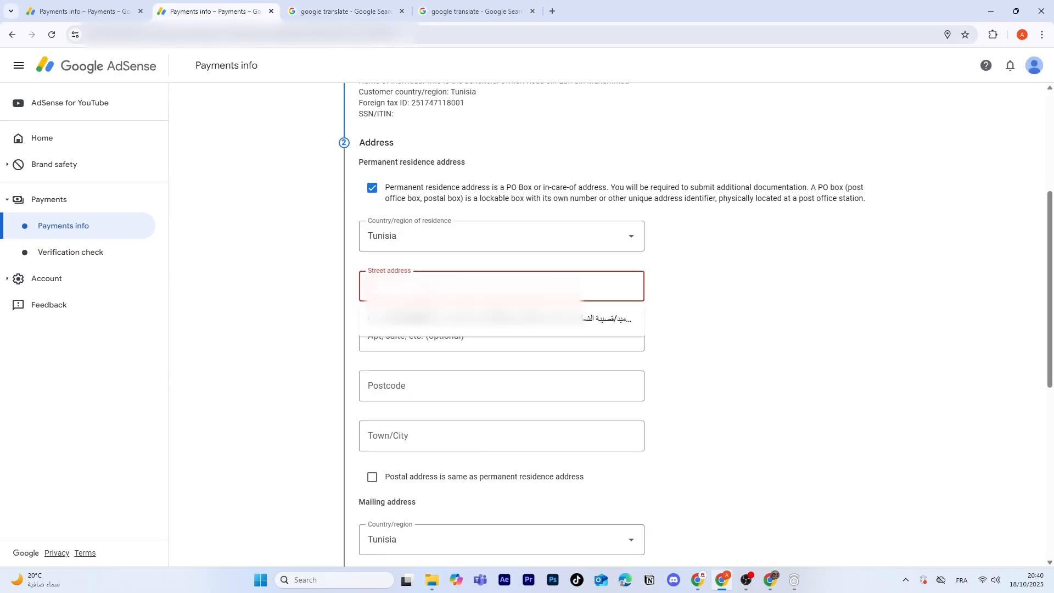
{"action": "key", "text": "ctrl+v"}
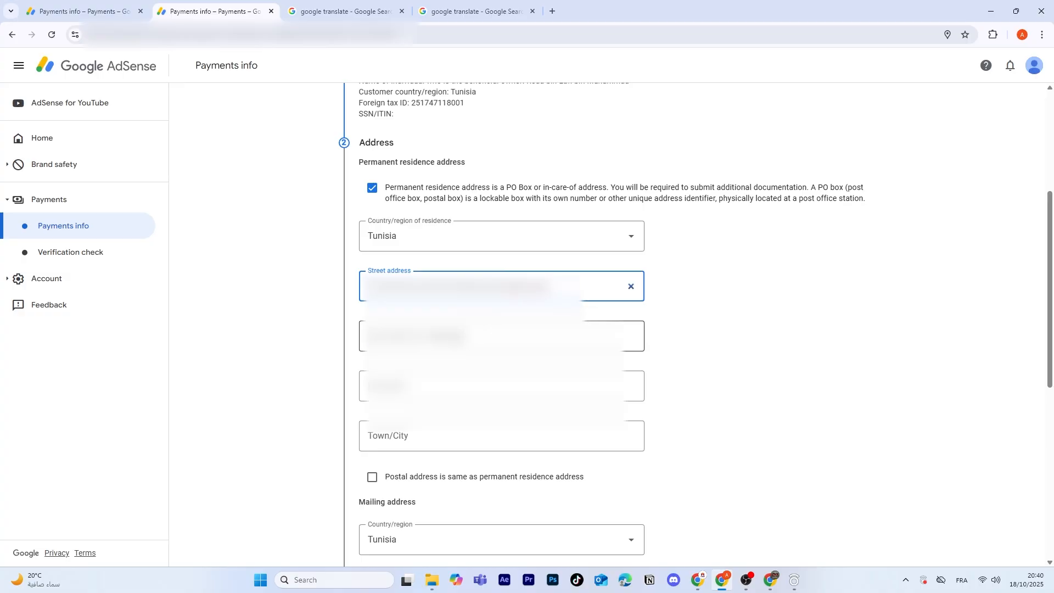
Step: Paste the second address line and pick the suggested postcode
{"action": "left_click", "coordinate": [461, 339]}
{"action": "key", "text": "ctrl+v"}
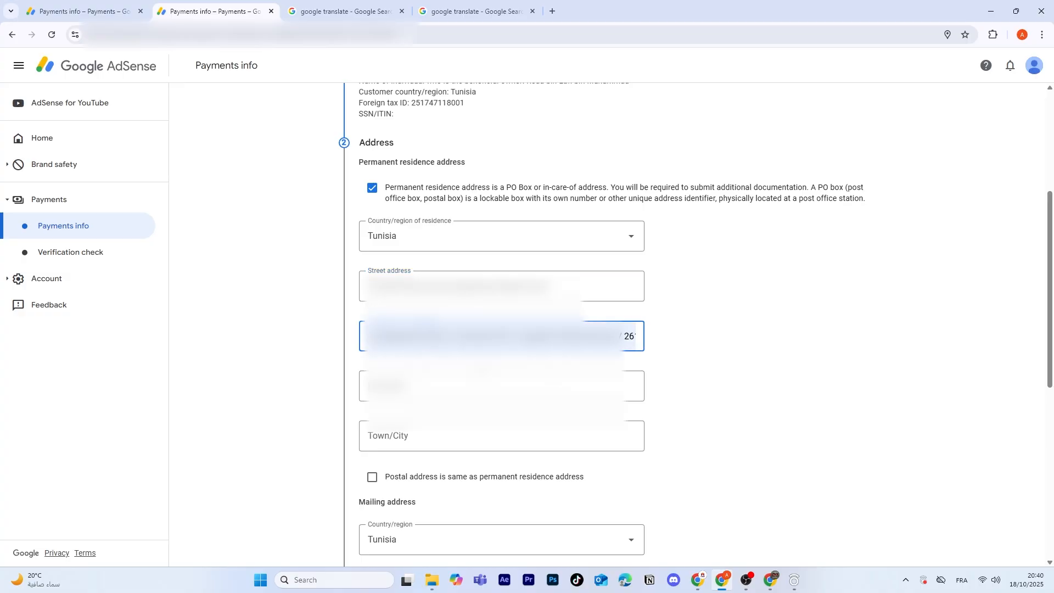
{"action": "left_click", "coordinate": [449, 390]}
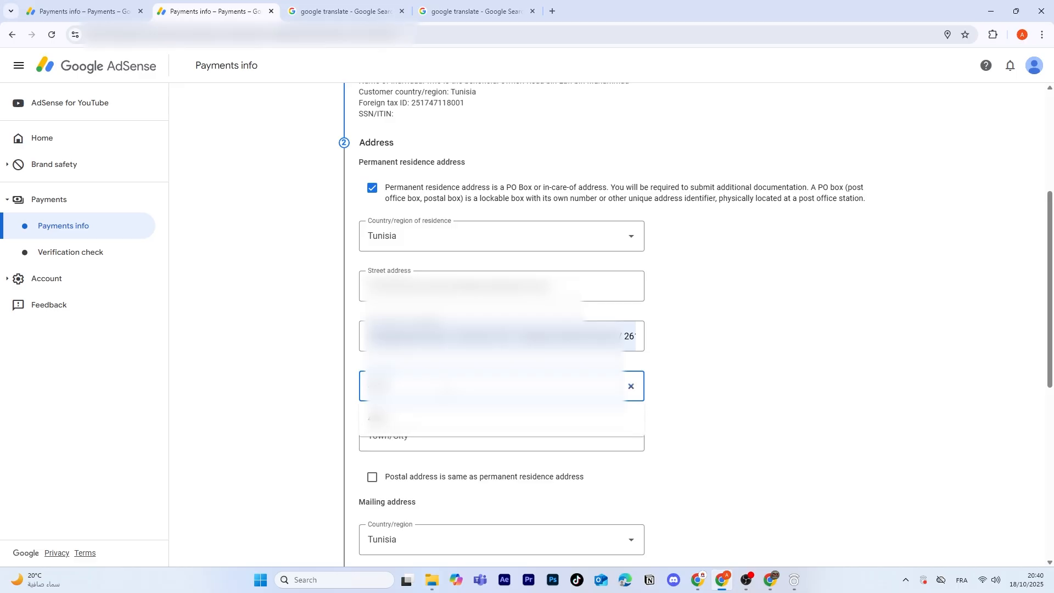
{"action": "left_click", "coordinate": [477, 420]}
Step: Set the town to Sousse, make the postal address the same as residence, and continue
{"action": "left_click", "coordinate": [427, 433]}
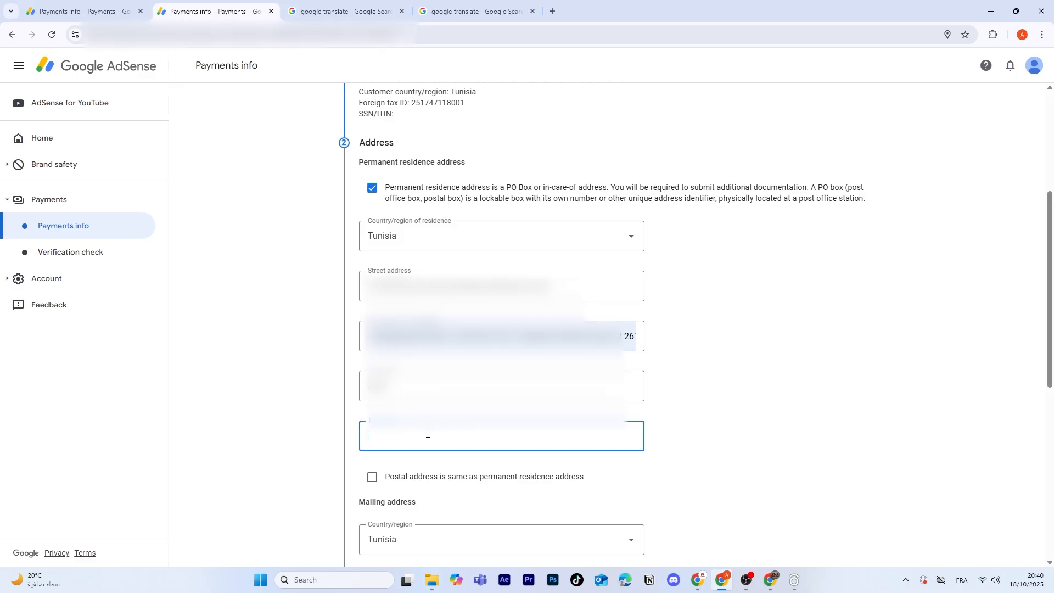
{"action": "type", "text": "Sousse"}
{"action": "left_click", "coordinate": [372, 477]}
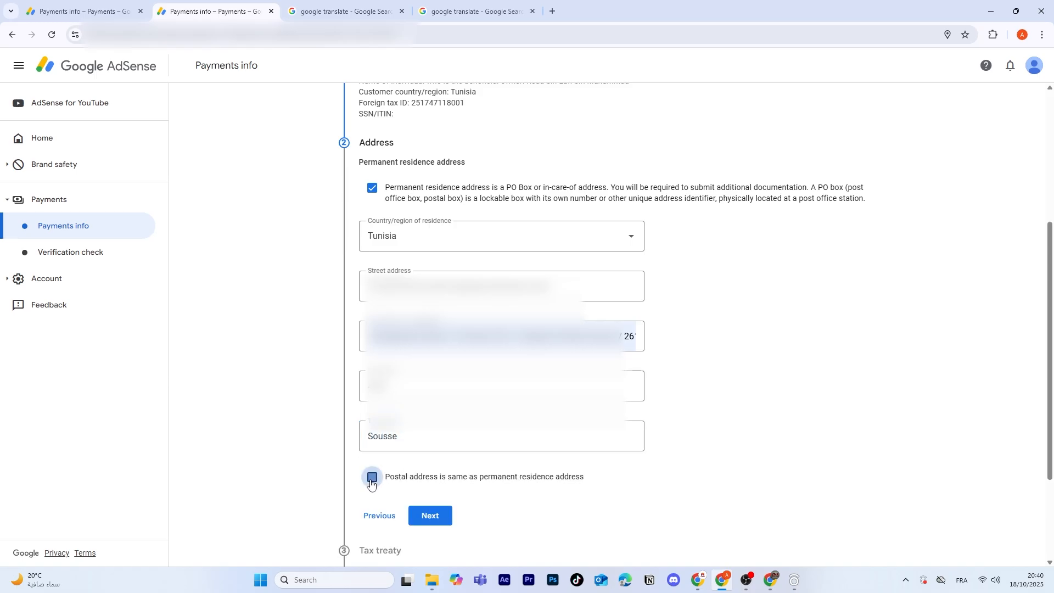
{"action": "left_click", "coordinate": [430, 516]}
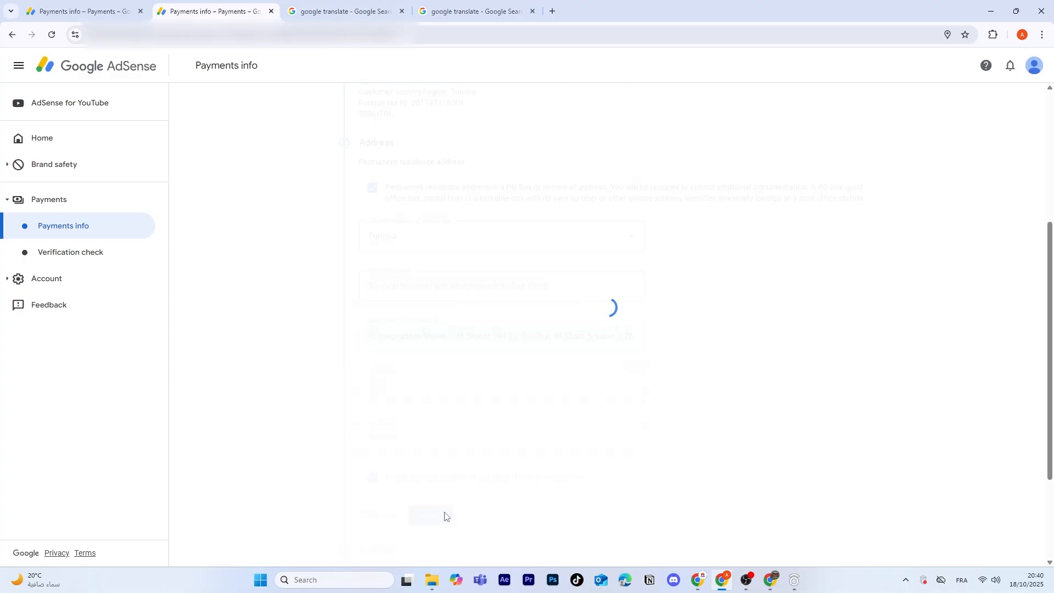
Step: Claim a reduced treaty withholding rate as a resident of Tunisia
{"action": "scroll", "coordinate": [540, 323], "scroll_direction": "down", "scroll_amount": 5}
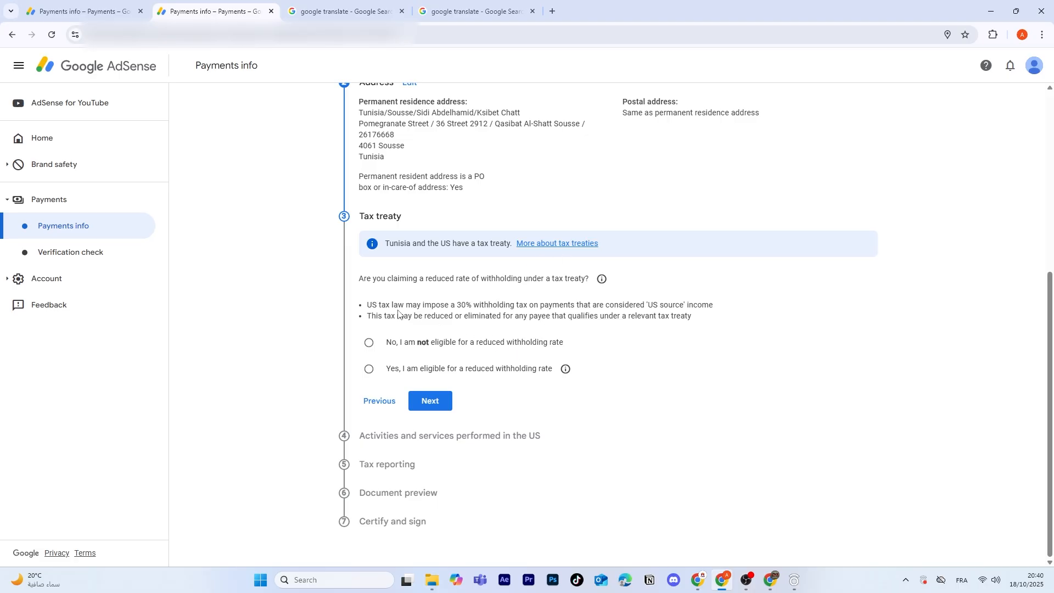
{"action": "left_click", "coordinate": [372, 374]}
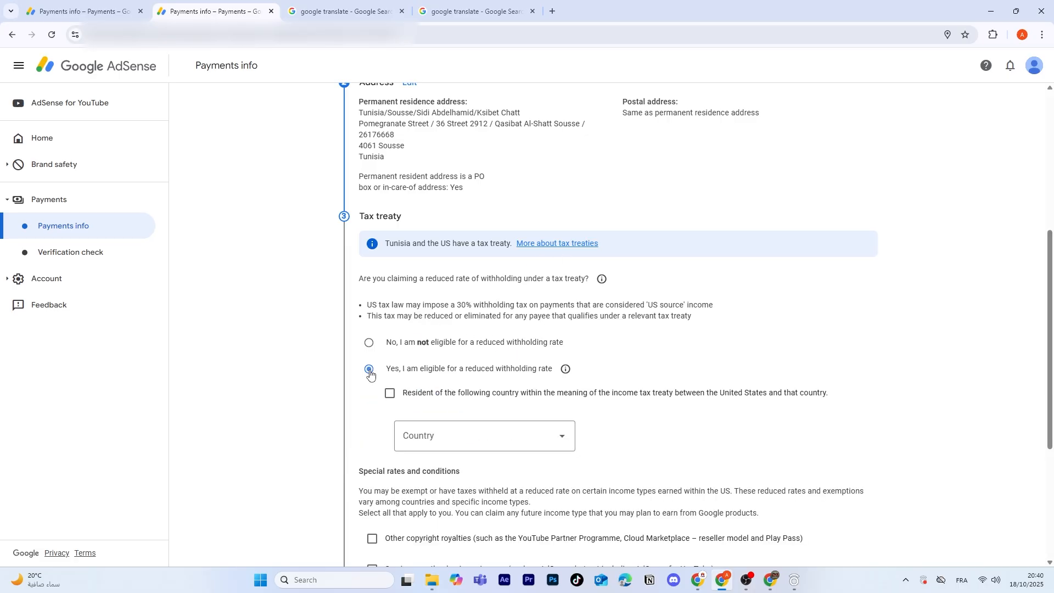
{"action": "left_click", "coordinate": [390, 393]}
{"action": "left_click", "coordinate": [472, 435]}
{"action": "scroll", "coordinate": [434, 220], "scroll_direction": "down", "scroll_amount": 10}
{"action": "scroll", "coordinate": [431, 283], "scroll_direction": "up", "scroll_amount": 4}
{"action": "left_click", "coordinate": [431, 282]}
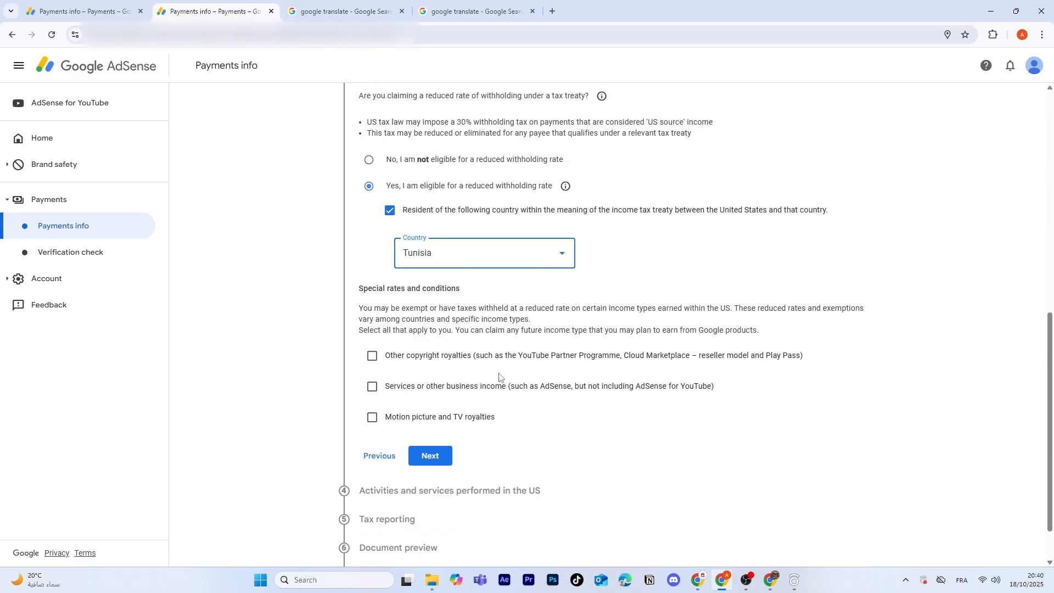
Step: Select other copyright royalties income under Article 12 and paragraph 2
{"action": "left_click", "coordinate": [372, 356]}
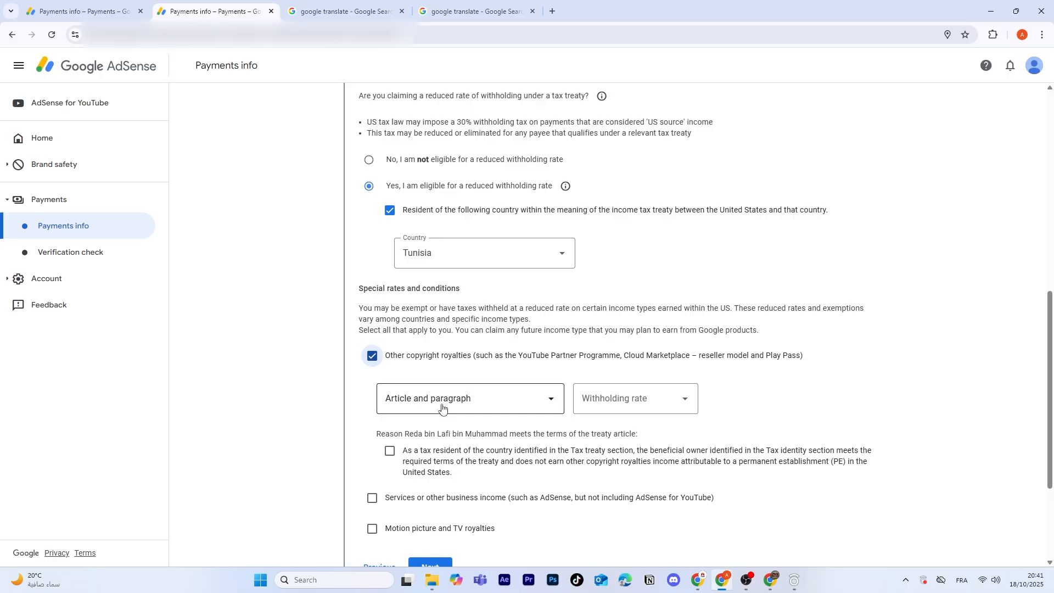
{"action": "left_click", "coordinate": [442, 407]}
{"action": "left_click", "coordinate": [439, 431]}
Step: Set the copyright royalties withholding rate to 15% and confirm the treaty eligibility statement
{"action": "left_click", "coordinate": [635, 404]}
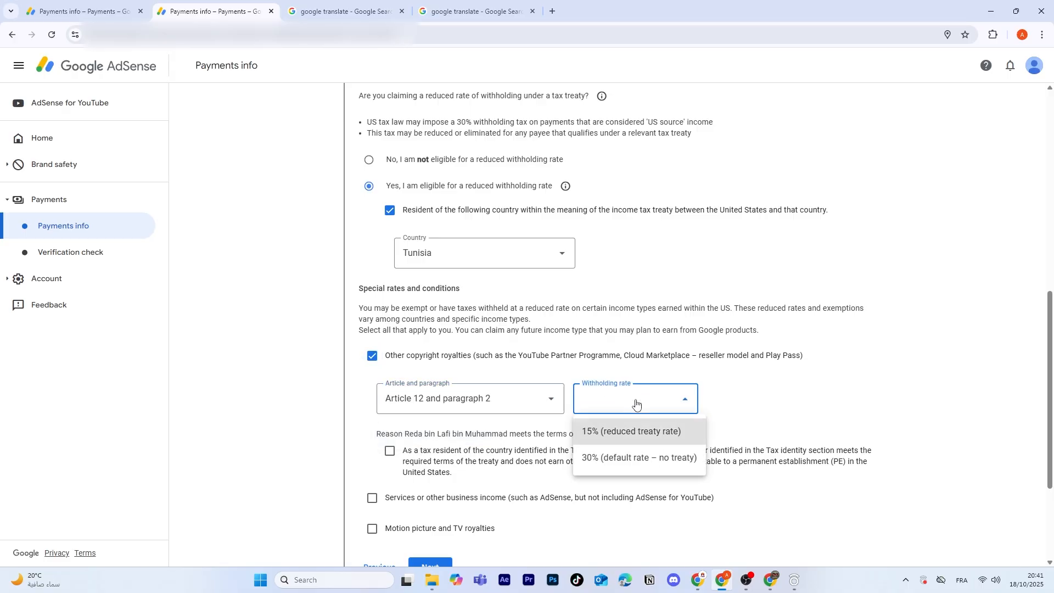
{"action": "left_click", "coordinate": [636, 431]}
{"action": "left_click", "coordinate": [389, 454]}
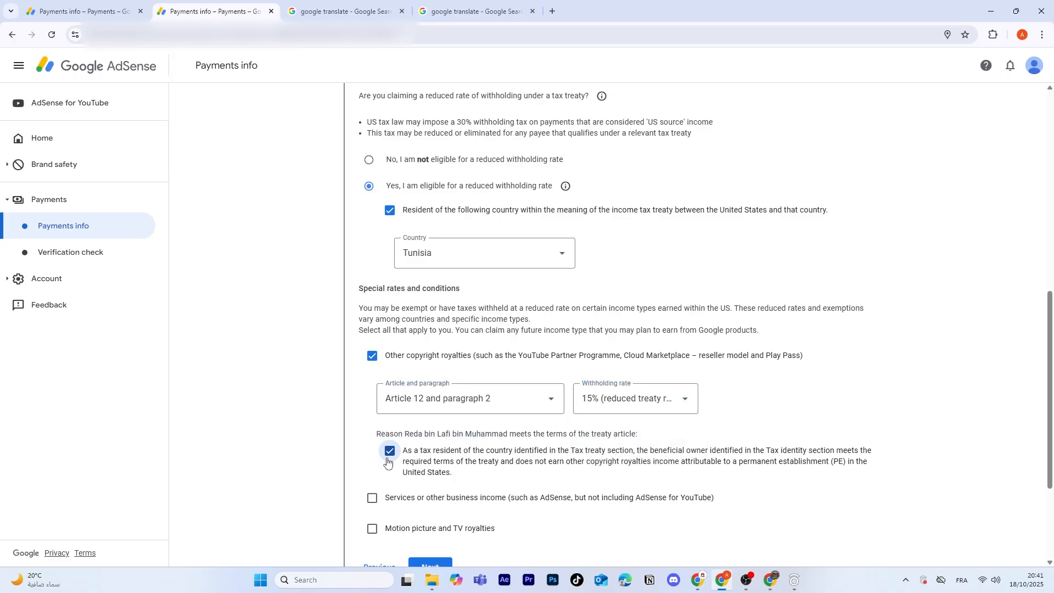
Step: Add services or other business income under Article 7 and paragraph 1 at a 0% withholding rate and confirm its treaty statement
{"action": "left_click", "coordinate": [373, 497]}
{"action": "scroll", "coordinate": [439, 494], "scroll_direction": "down", "scroll_amount": 3}
{"action": "left_click", "coordinate": [488, 377]}
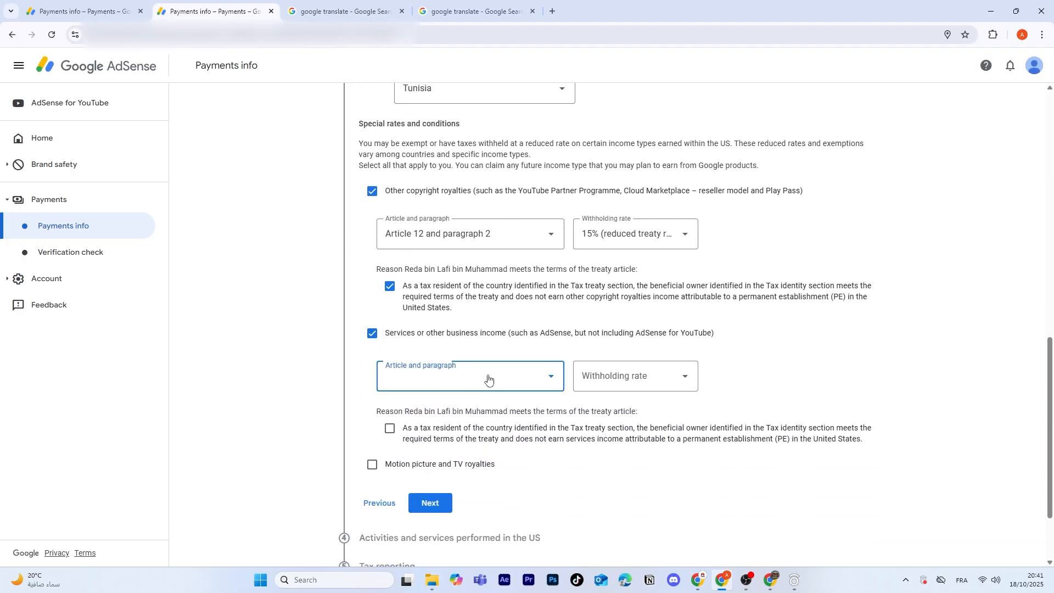
{"action": "left_click", "coordinate": [458, 408]}
{"action": "left_click", "coordinate": [612, 384]}
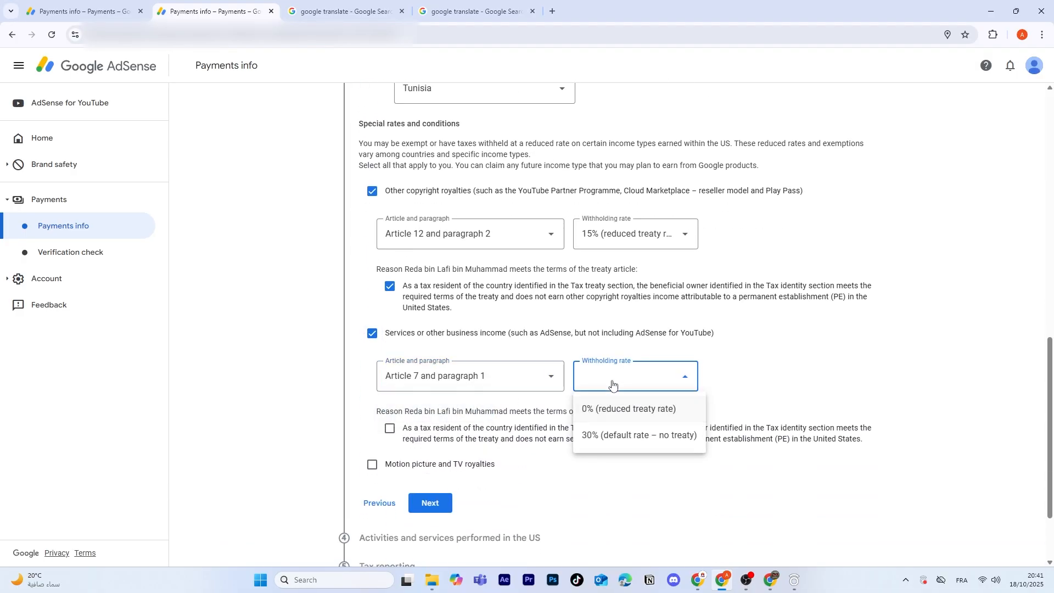
{"action": "left_click", "coordinate": [623, 422]}
{"action": "left_click", "coordinate": [430, 431]}
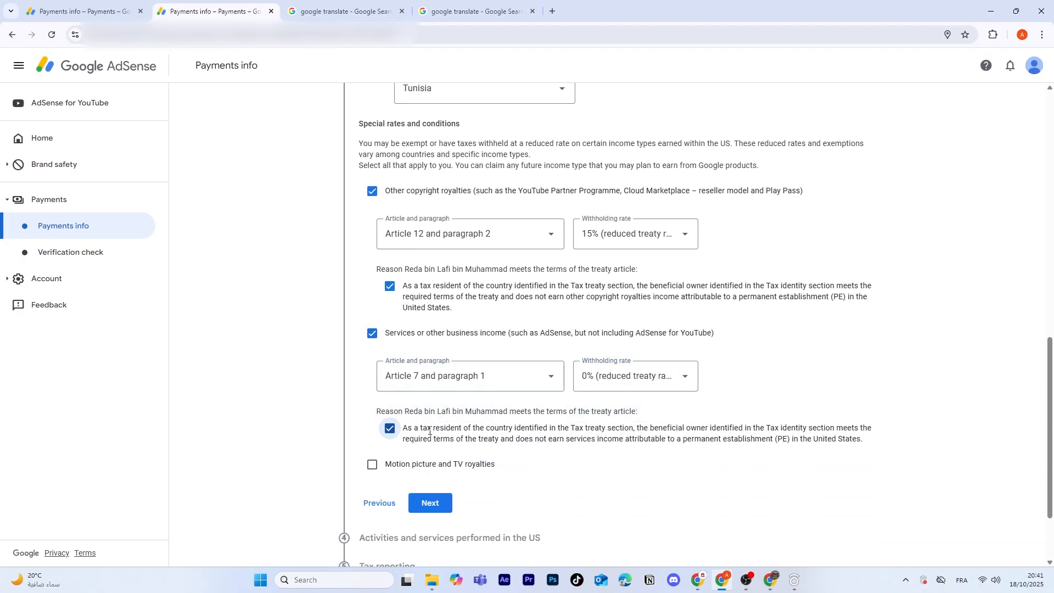
Step: Add motion picture and TV royalties under Article 12 and paragraph 2 at 15%, confirm its treaty statement, and continue
{"action": "left_click", "coordinate": [372, 465]}
{"action": "scroll", "coordinate": [400, 478], "scroll_direction": "down", "scroll_amount": 2}
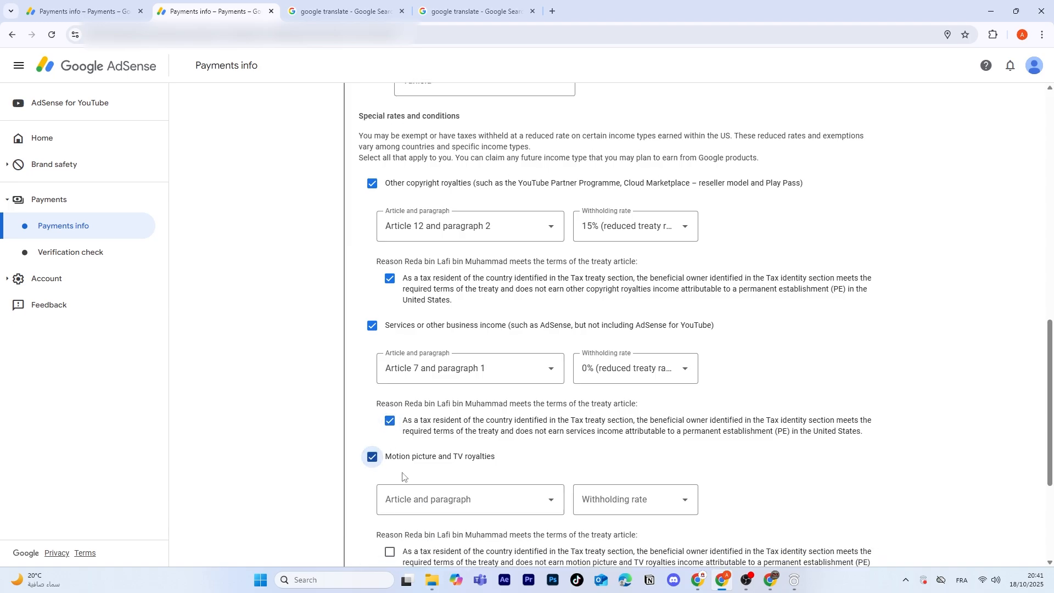
{"action": "left_click", "coordinate": [483, 406]}
{"action": "left_click", "coordinate": [458, 429]}
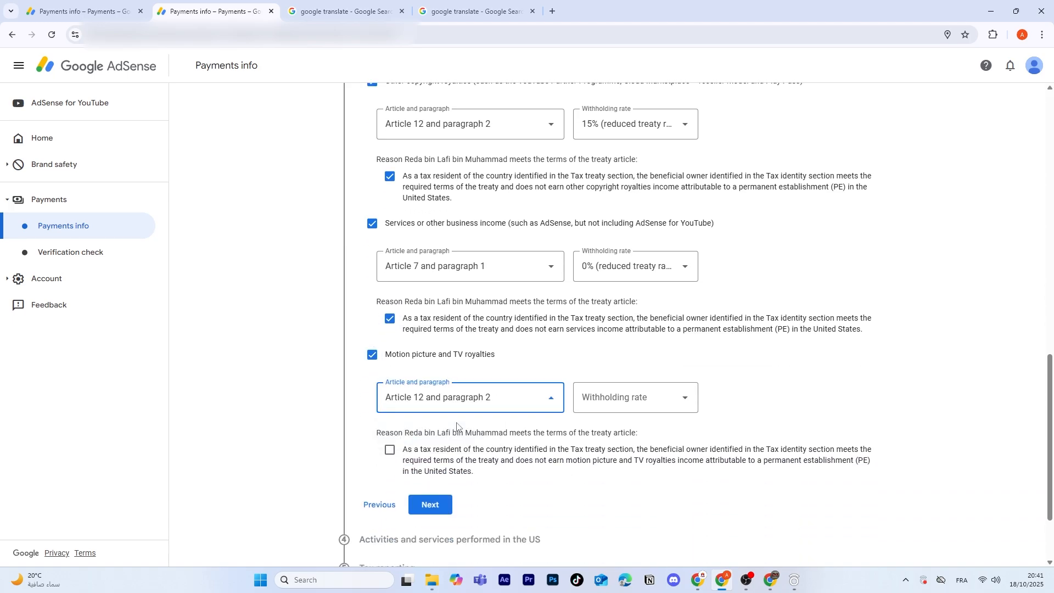
{"action": "left_click", "coordinate": [611, 402]}
{"action": "left_click", "coordinate": [637, 431]}
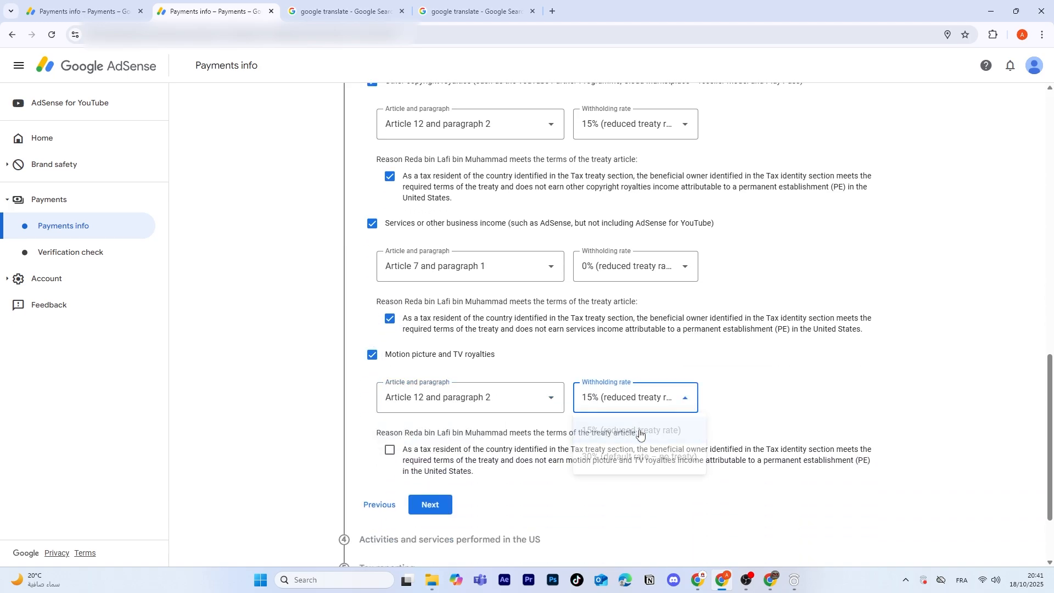
{"action": "left_click", "coordinate": [391, 450]}
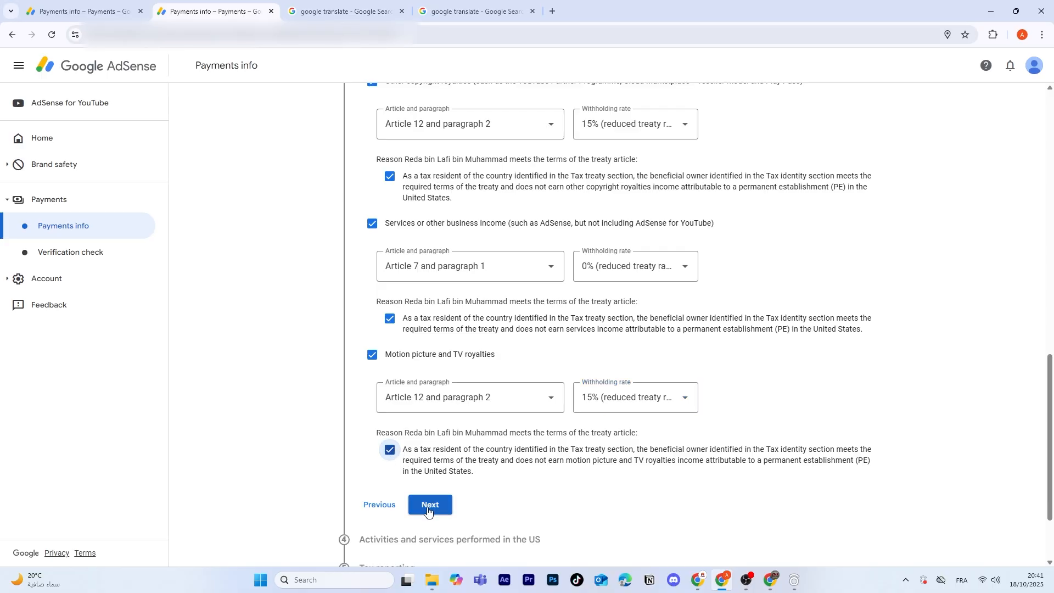
{"action": "left_click", "coordinate": [428, 511]}
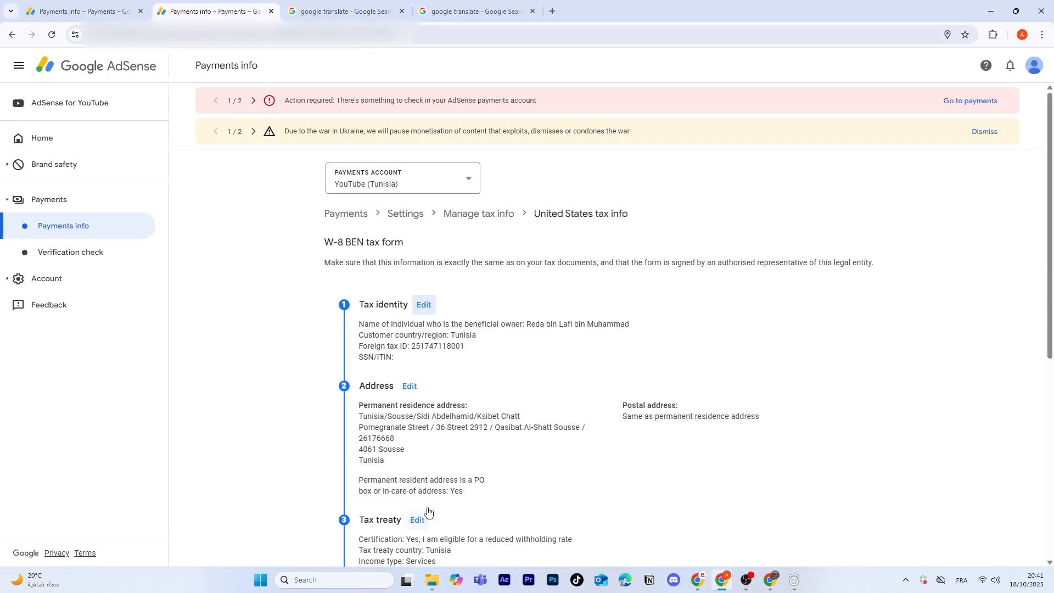
Step: Answer that no activities or services were performed for Google in the US, certify it, and continue
{"action": "scroll", "coordinate": [434, 507], "scroll_direction": "down", "scroll_amount": 6}
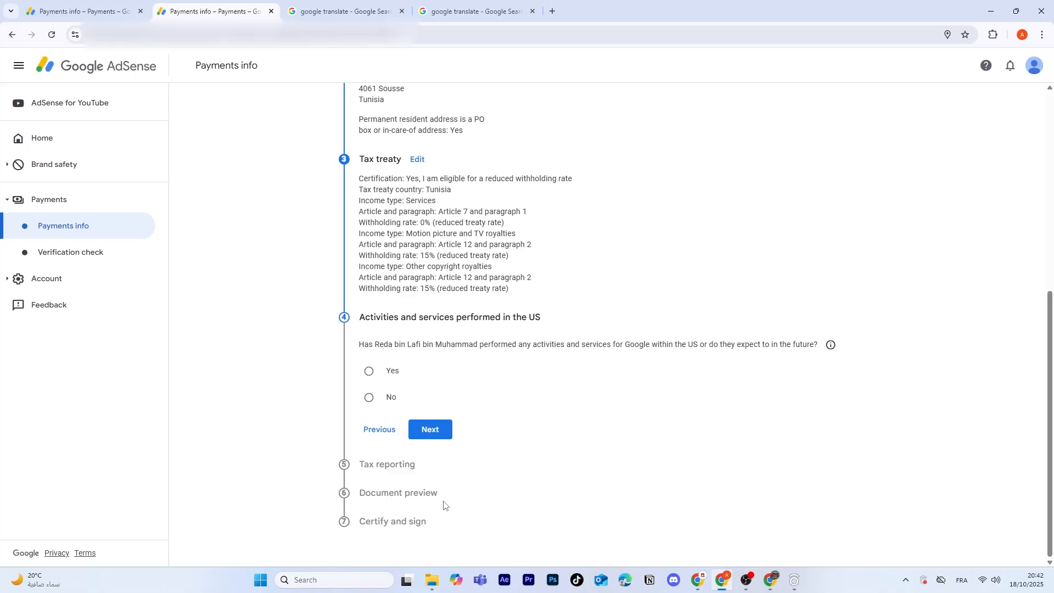
{"action": "left_click", "coordinate": [368, 397]}
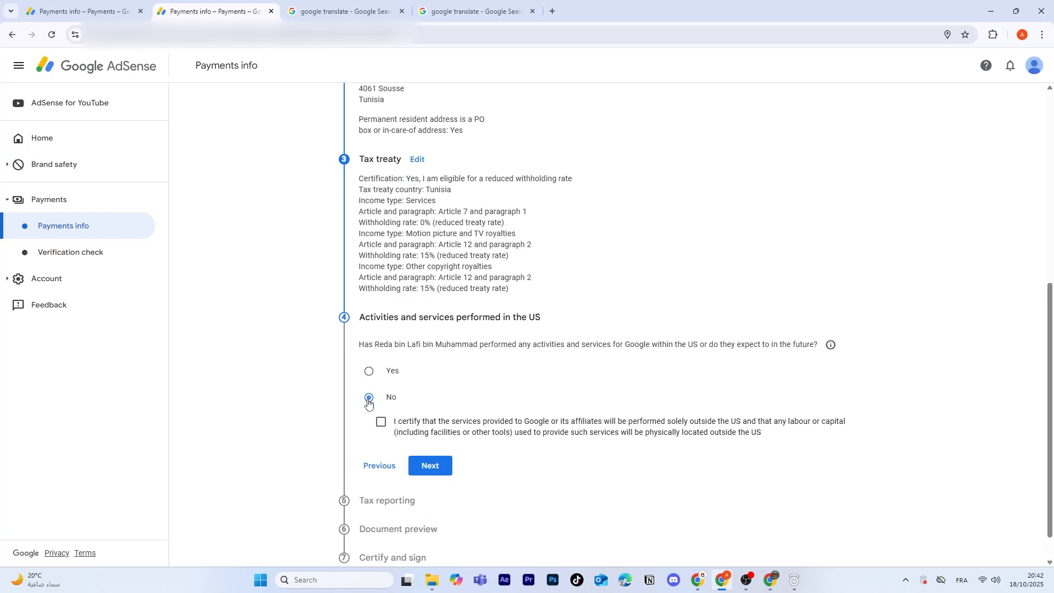
{"action": "left_click", "coordinate": [381, 421]}
{"action": "left_click", "coordinate": [430, 465]}
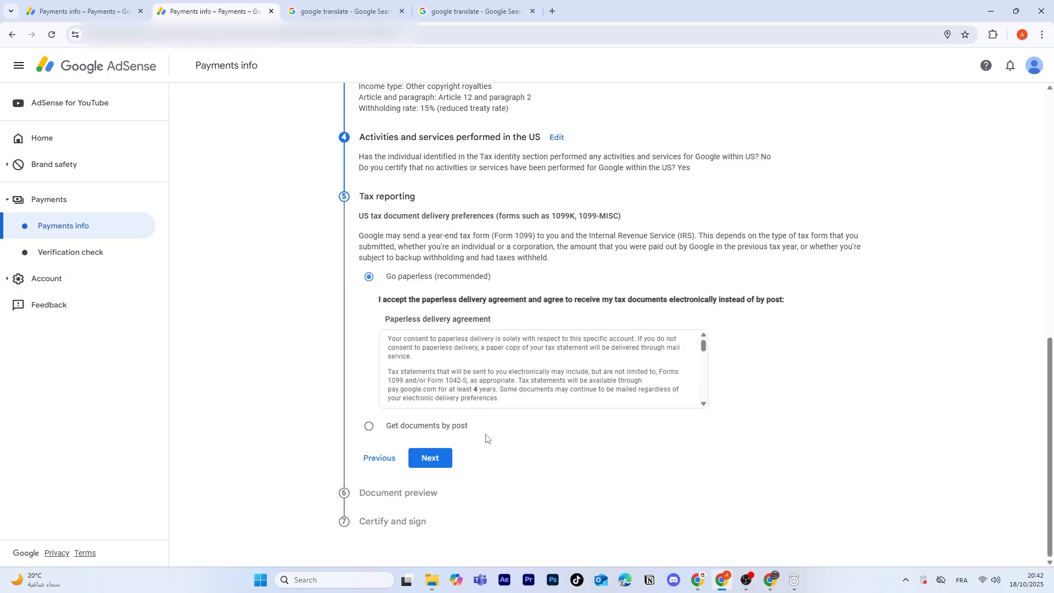
Step: Keep paperless tax reporting, confirm having reviewed the generated tax documents, and continue
{"action": "left_click", "coordinate": [422, 460]}
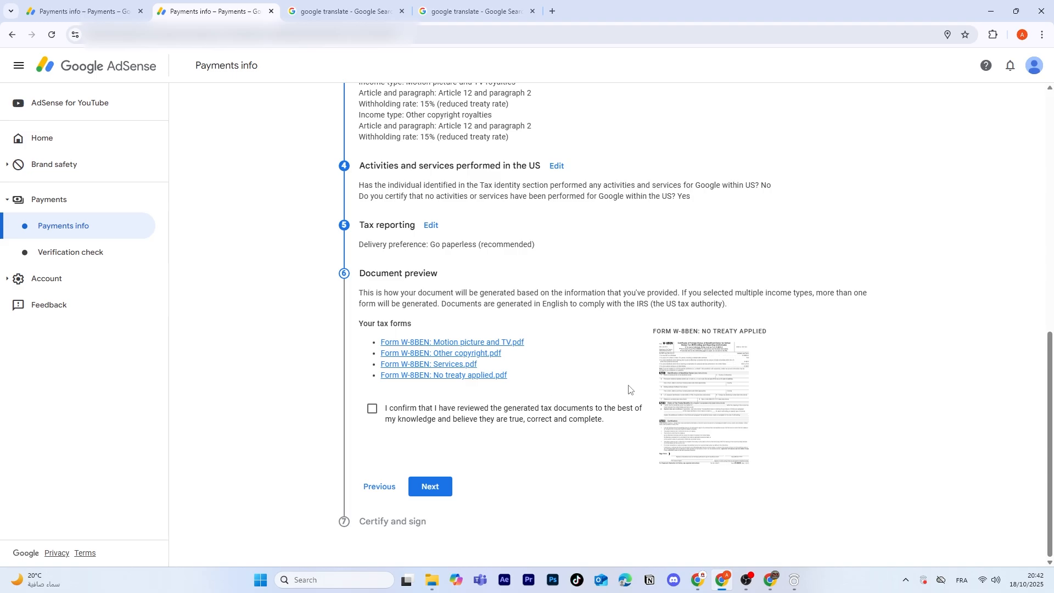
{"action": "left_click", "coordinate": [374, 410]}
{"action": "left_click", "coordinate": [436, 488]}
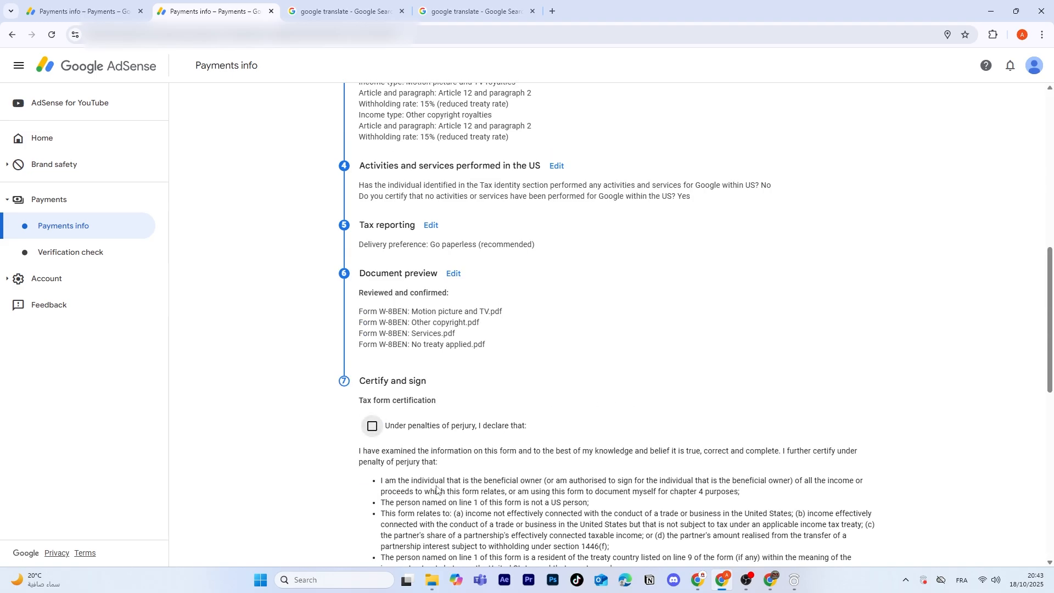
Step: Accept the penalties of perjury declaration and the unchanged status affidavit certification
{"action": "scroll", "coordinate": [436, 488], "scroll_direction": "down", "scroll_amount": 4}
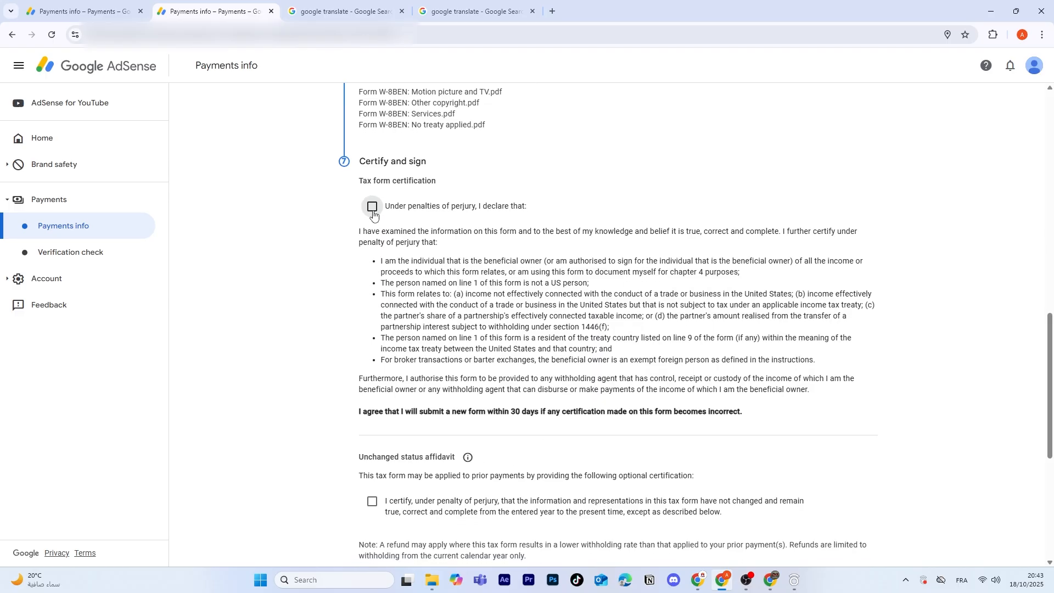
{"action": "left_click", "coordinate": [372, 207]}
{"action": "scroll", "coordinate": [372, 211], "scroll_direction": "down", "scroll_amount": 3}
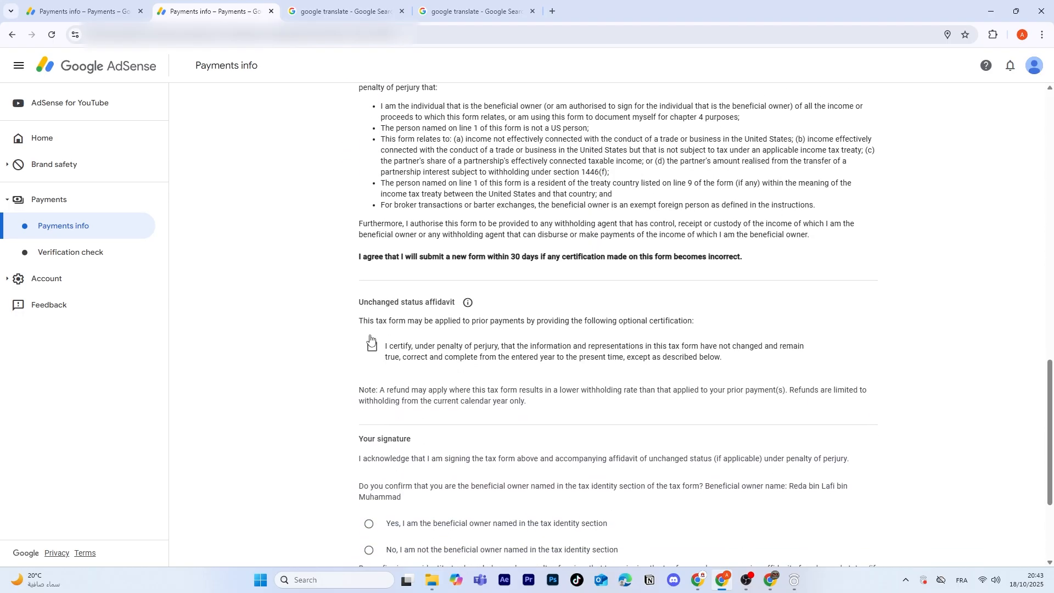
{"action": "left_click", "coordinate": [372, 337]}
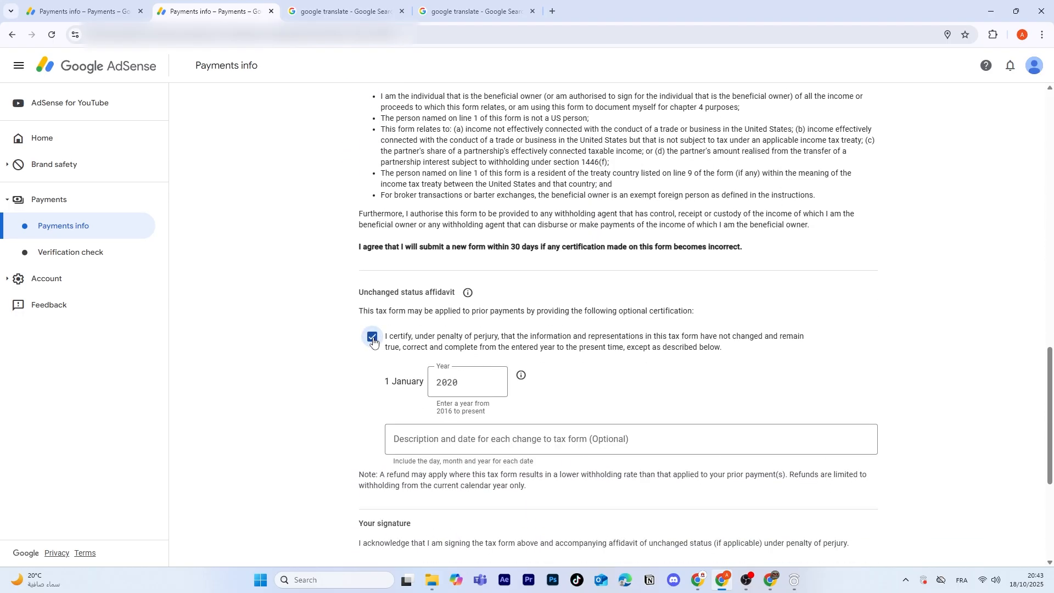
Step: Set the affidavit year to 2025 and enter 18/10/2025 as the description and date of changes
{"action": "scroll", "coordinate": [466, 272], "scroll_direction": "down", "scroll_amount": 2}
{"action": "left_click", "coordinate": [467, 273]}
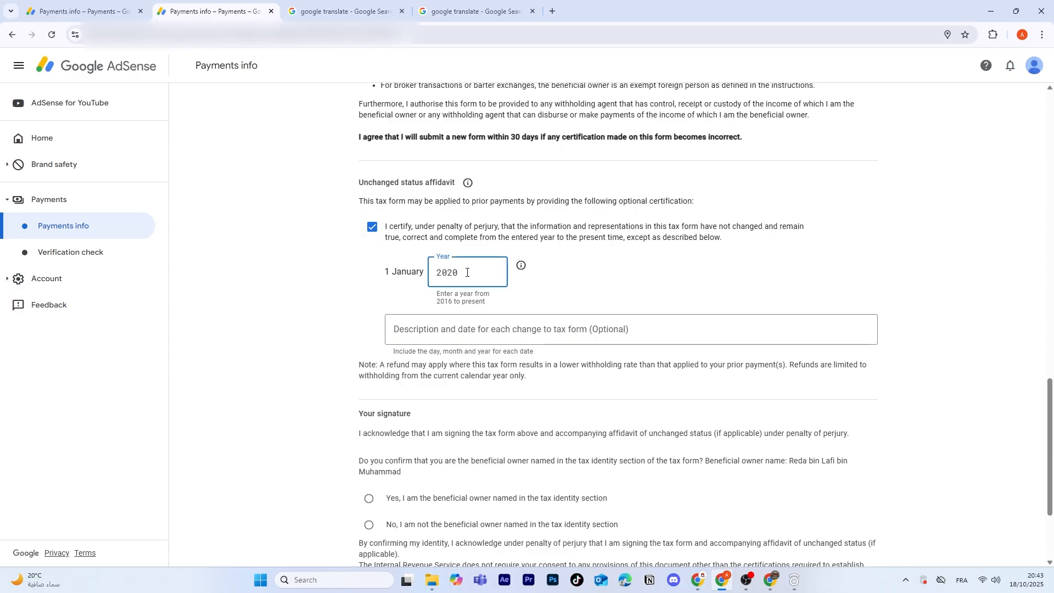
{"action": "key", "text": "BackSpace"}
{"action": "type", "text": "5"}
{"action": "key", "text": "Tab"}
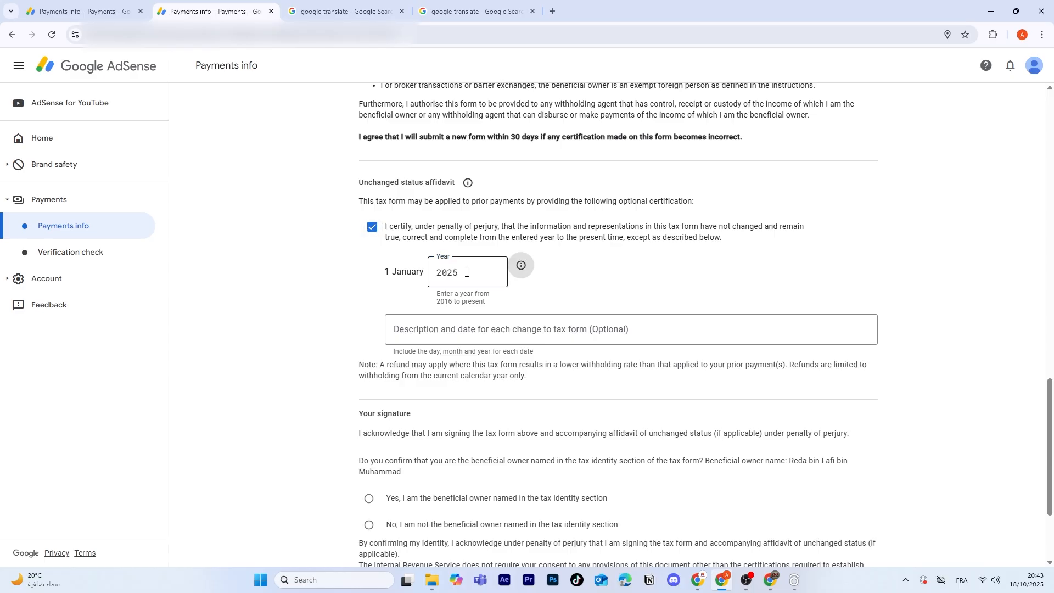
{"action": "left_click", "coordinate": [464, 325]}
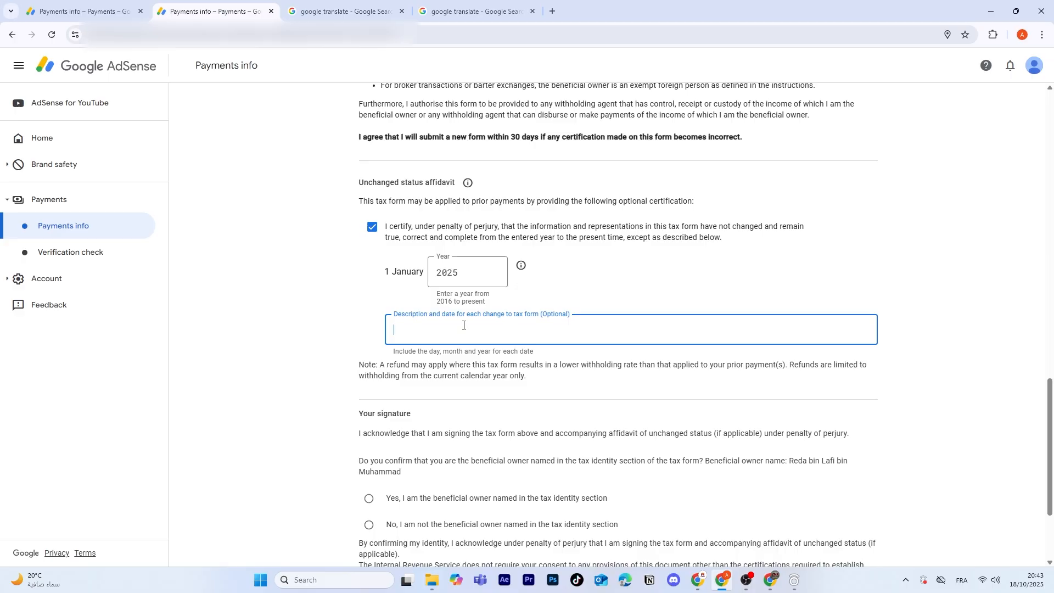
{"action": "type", "text": "18/10/2025"}
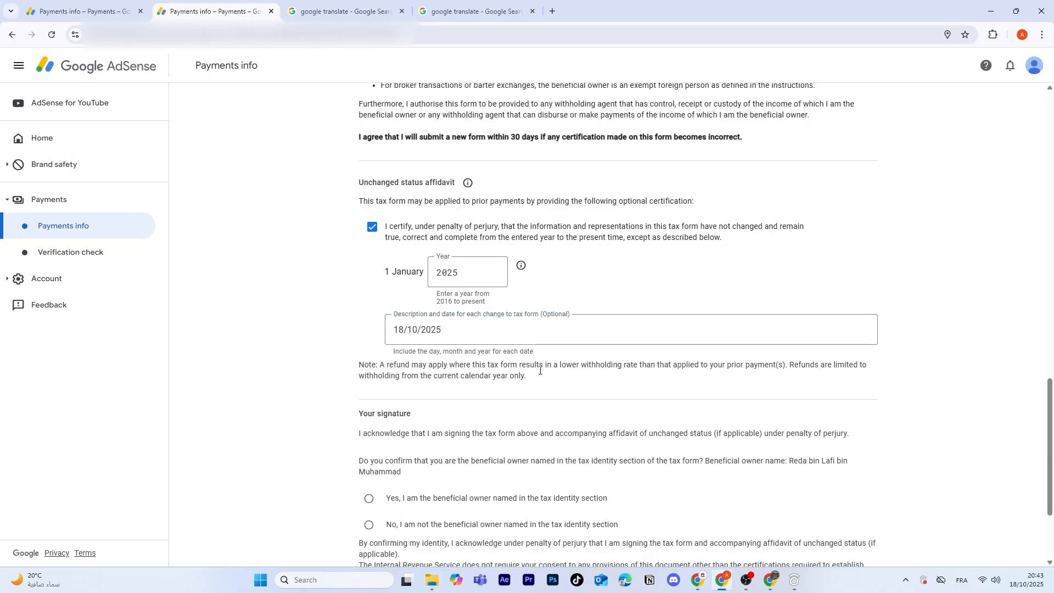
Step: Confirm being the beneficial owner named in the tax identity section and submit the tax form
{"action": "scroll", "coordinate": [450, 351], "scroll_direction": "down", "scroll_amount": 3}
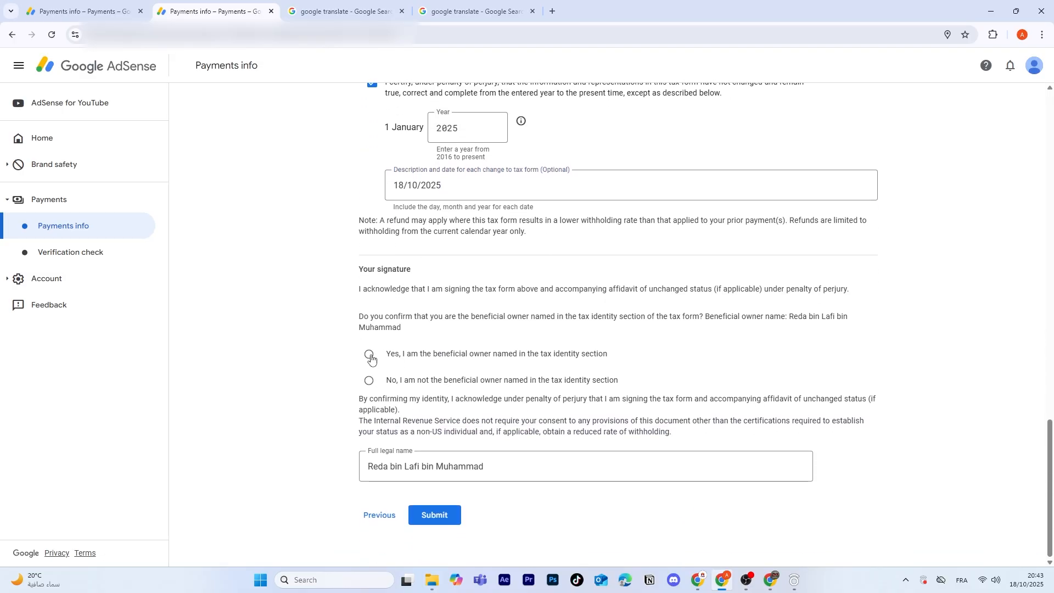
{"action": "left_click", "coordinate": [370, 355]}
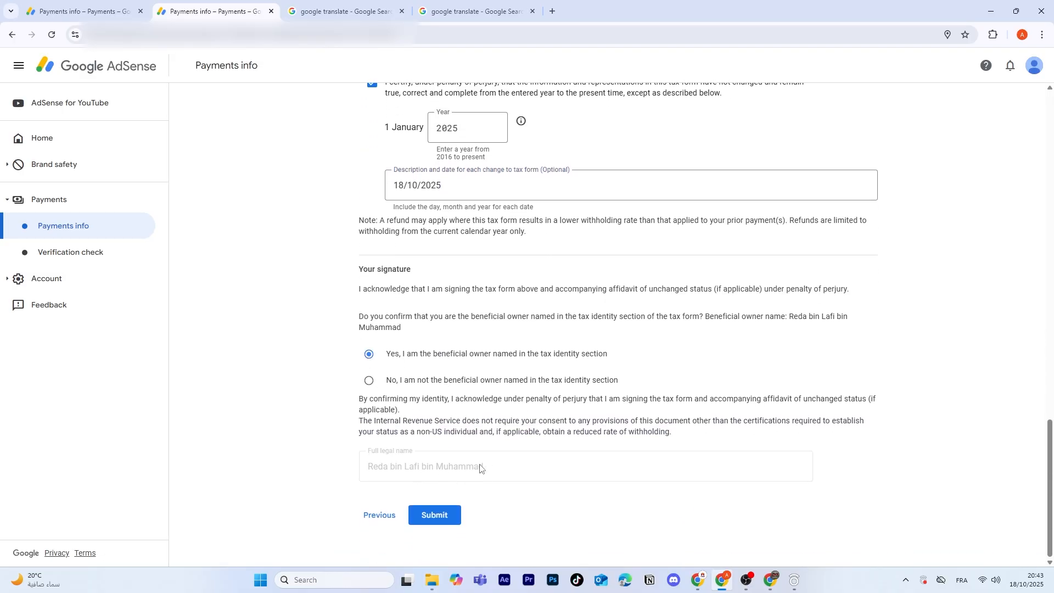
{"action": "left_click", "coordinate": [451, 516]}
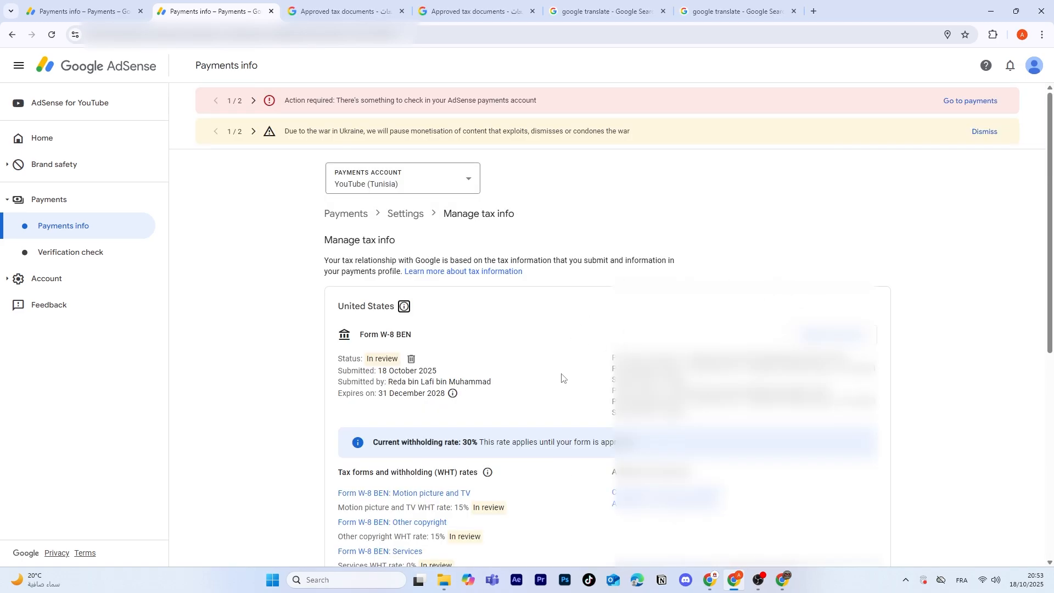
Step: Review the submitted W-8 BEN form's status and withholding rates on the tax info page
{"action": "scroll", "coordinate": [561, 378], "scroll_direction": "down", "scroll_amount": 1}
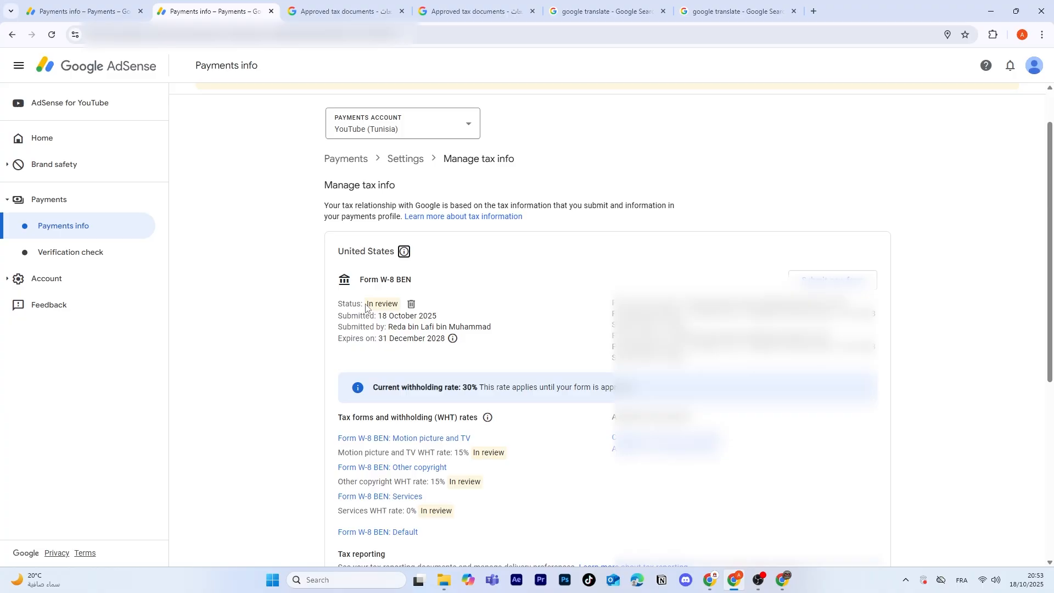
{"action": "left_click_drag", "start_coordinate": [367, 304], "coordinate": [403, 305]}
{"action": "left_click", "coordinate": [406, 308]}
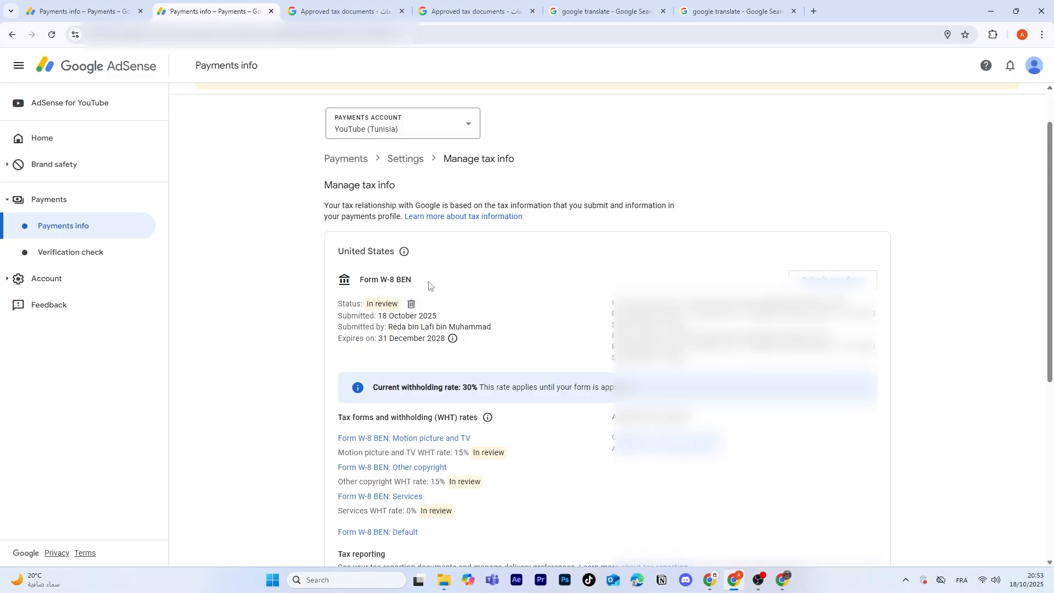